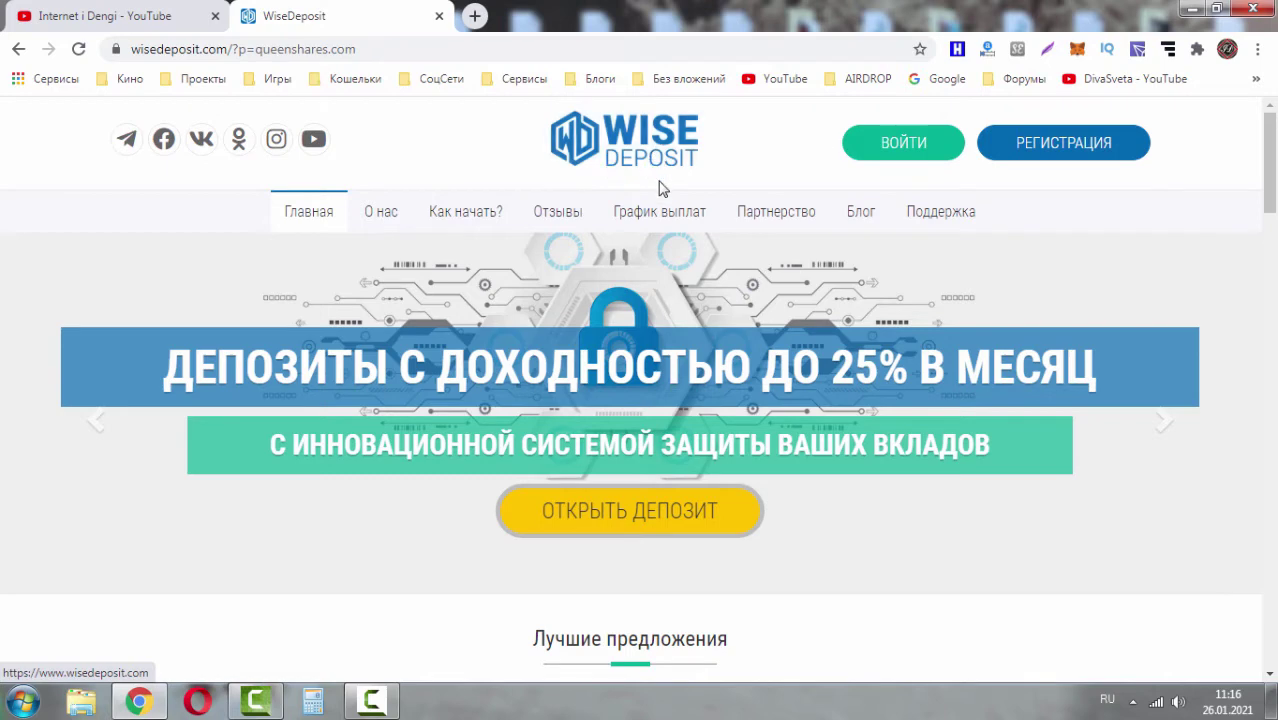
Sign in to the WiseDeposit personal cabinet and dismiss the monitoring site notification.
{"action": "scroll", "coordinate": [658, 170], "scroll_direction": "down", "scroll_amount": 2}
{"action": "scroll", "coordinate": [651, 188], "scroll_direction": "up", "scroll_amount": 2}
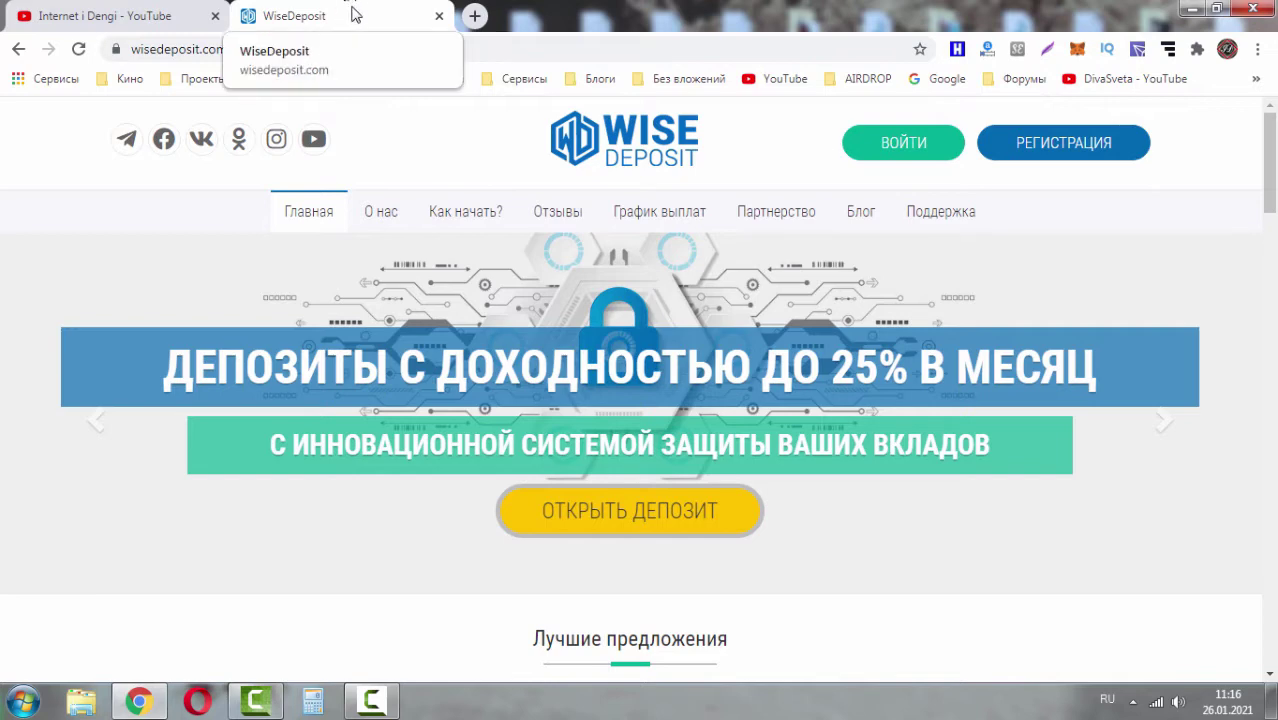
{"action": "left_click", "coordinate": [885, 148]}
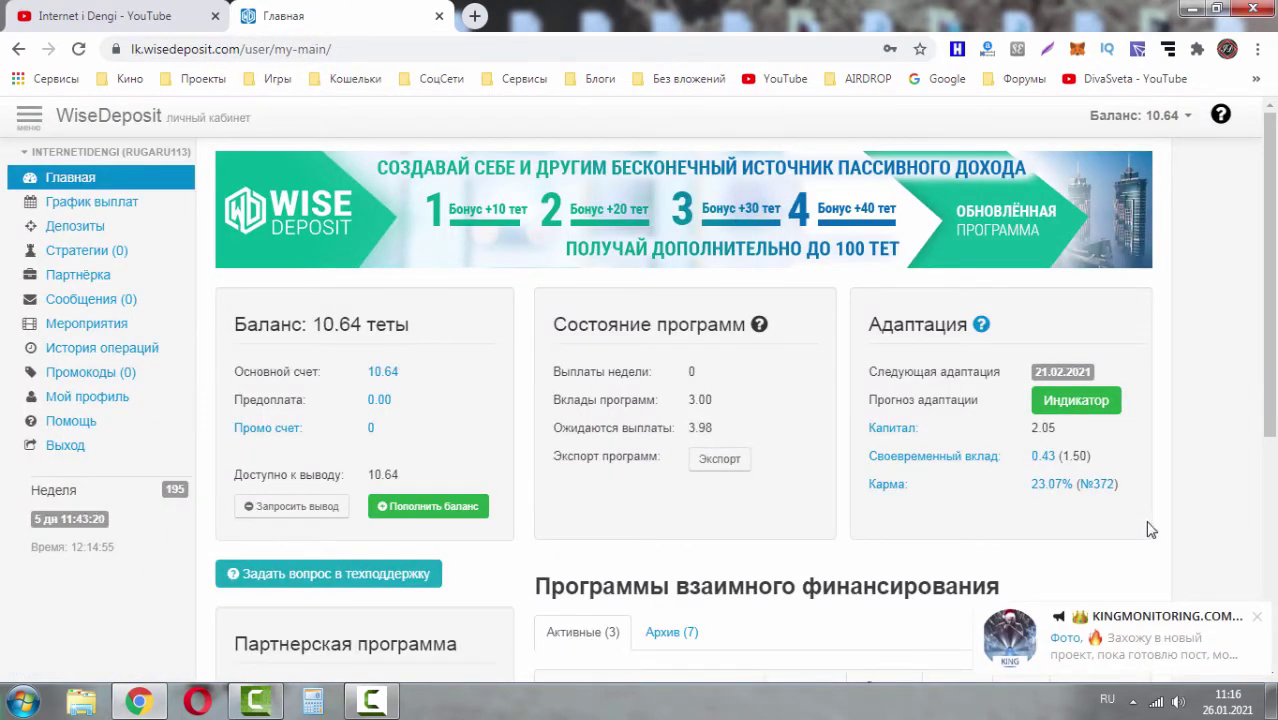
{"action": "left_click", "coordinate": [1258, 617]}
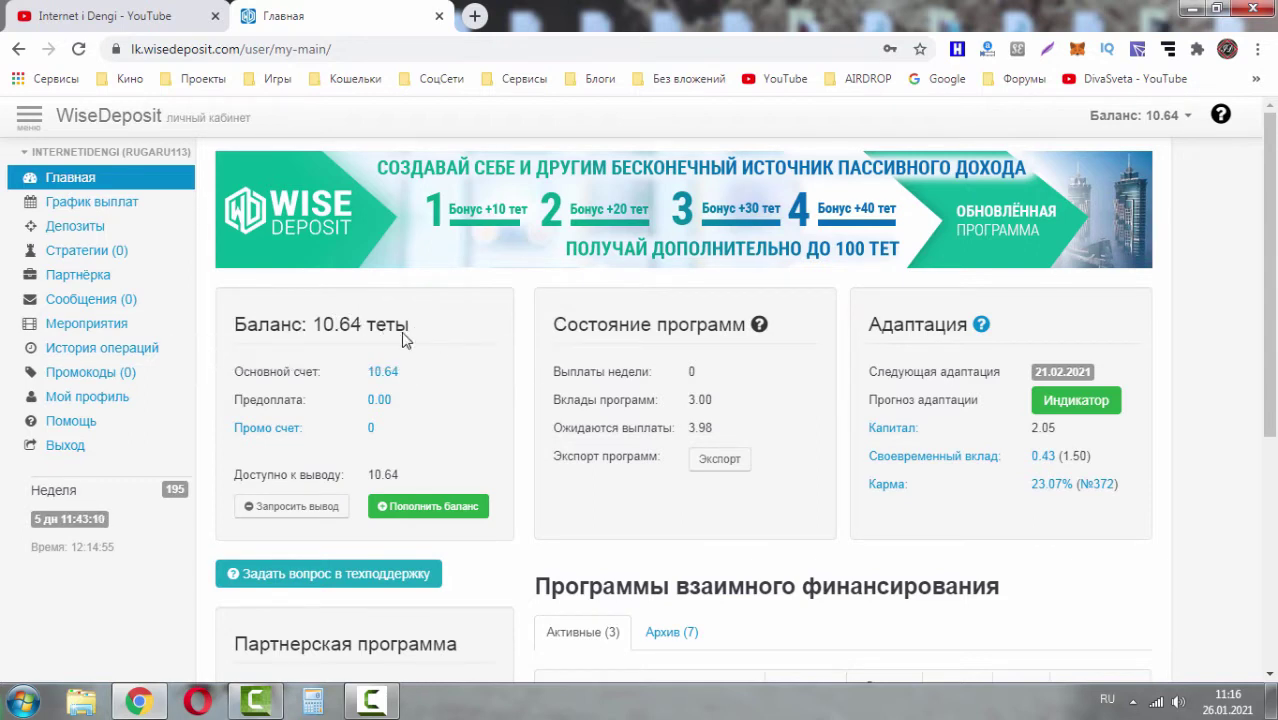
{"action": "mouse_move", "coordinate": [360, 334]}
{"action": "mouse_move", "coordinate": [429, 333]}
Review the dashboard's 10.64 available balance, then go to the Deposits page.
{"action": "scroll", "coordinate": [445, 357], "scroll_direction": "down", "scroll_amount": 1}
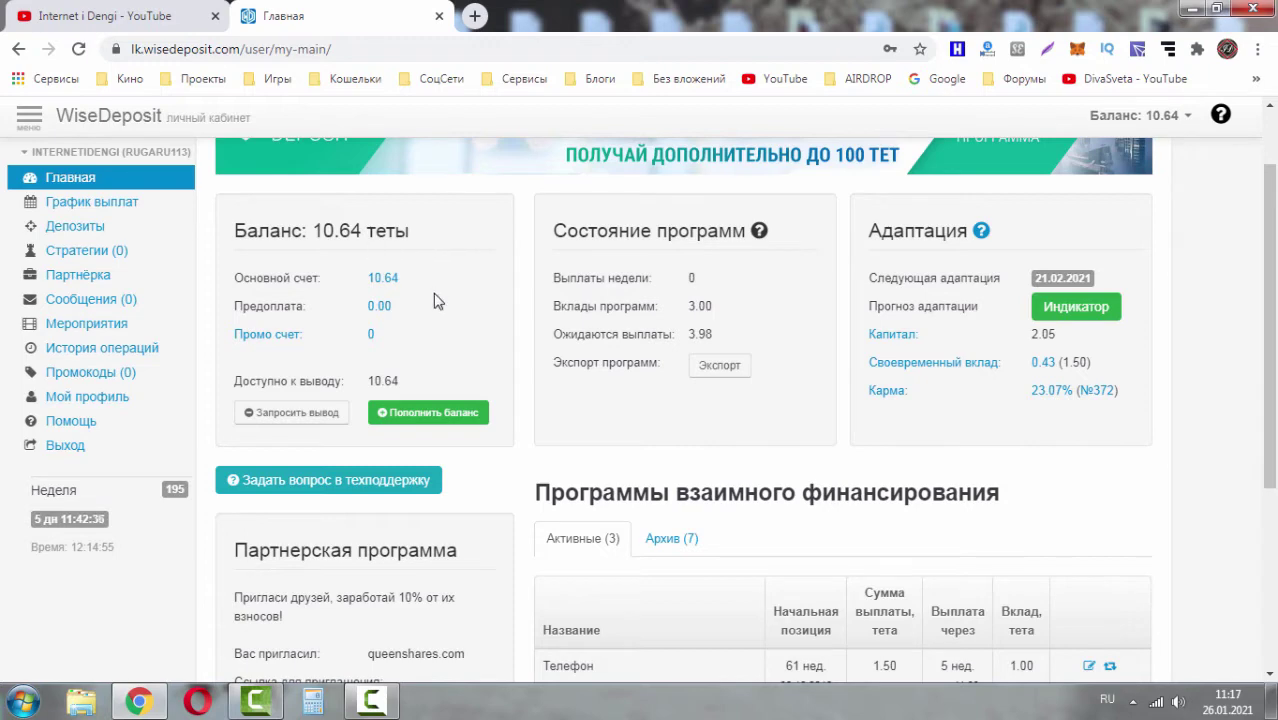
{"action": "scroll", "coordinate": [417, 368], "scroll_direction": "down", "scroll_amount": 1}
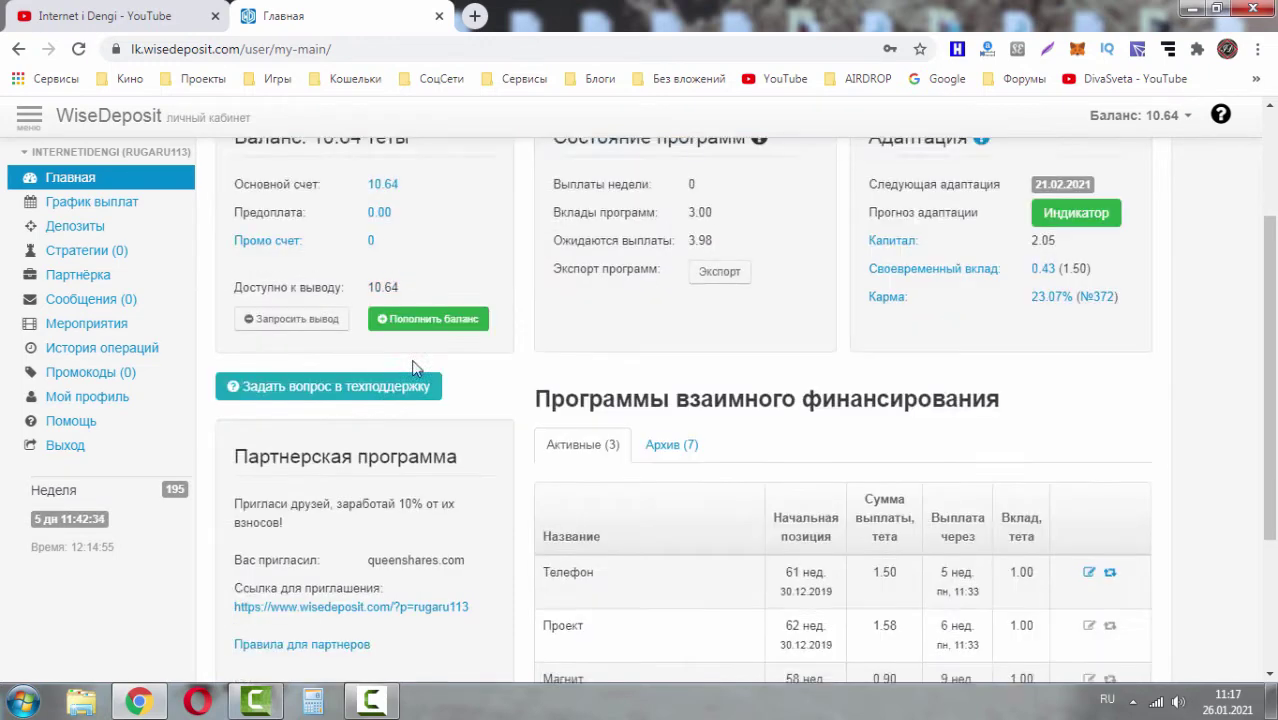
{"action": "scroll", "coordinate": [417, 368], "scroll_direction": "down", "scroll_amount": 1}
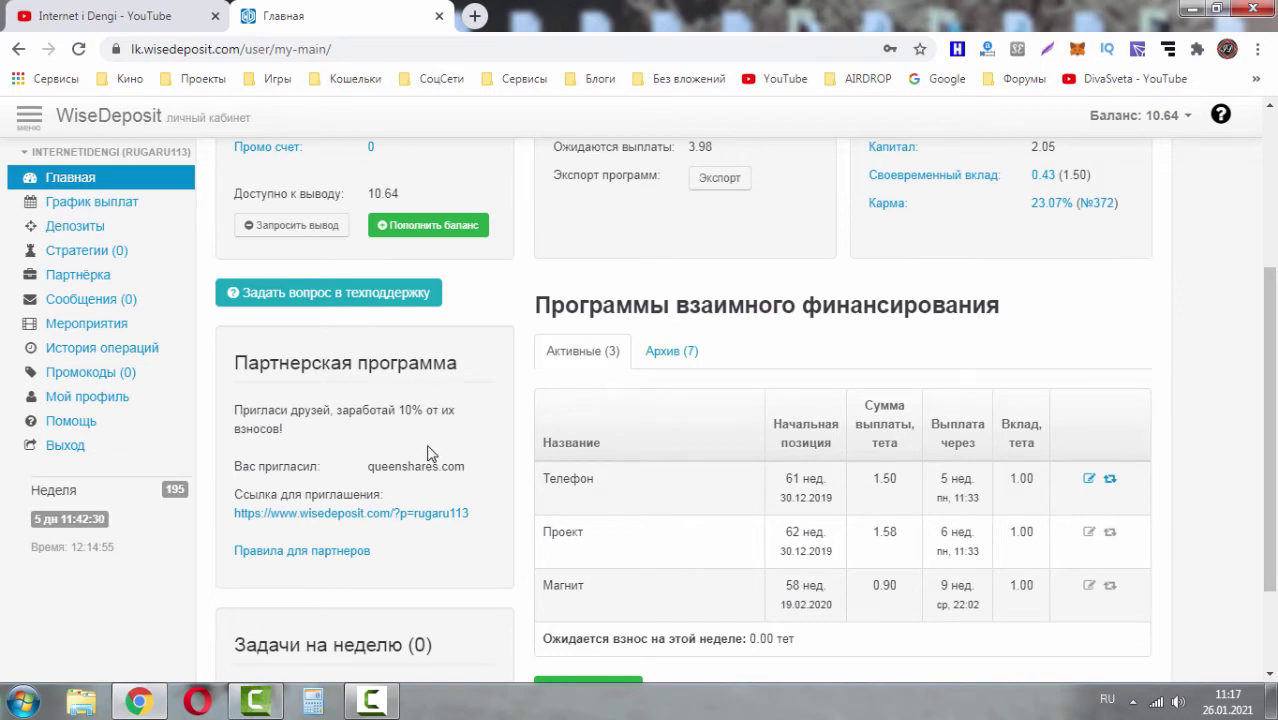
{"action": "scroll", "coordinate": [430, 408], "scroll_direction": "down", "scroll_amount": 1}
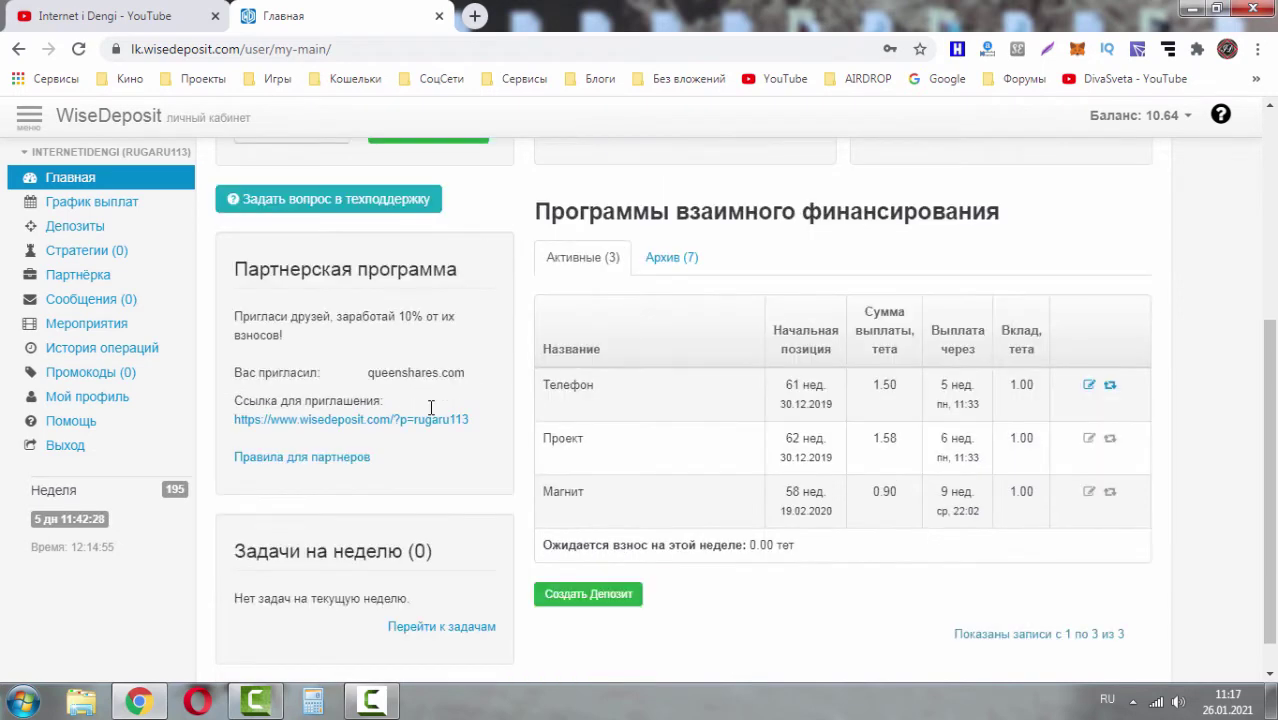
{"action": "scroll", "coordinate": [368, 347], "scroll_direction": "up", "scroll_amount": 3}
{"action": "scroll", "coordinate": [365, 347], "scroll_direction": "up", "scroll_amount": 1}
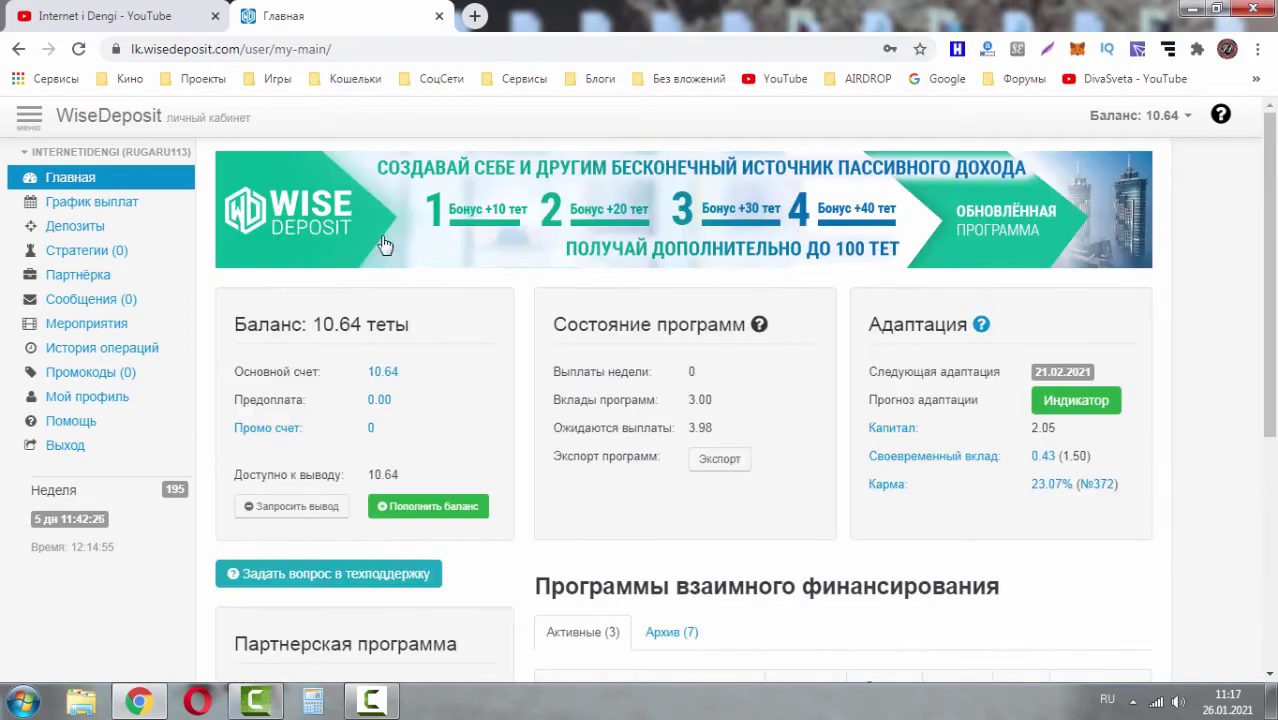
{"action": "left_click", "coordinate": [82, 238]}
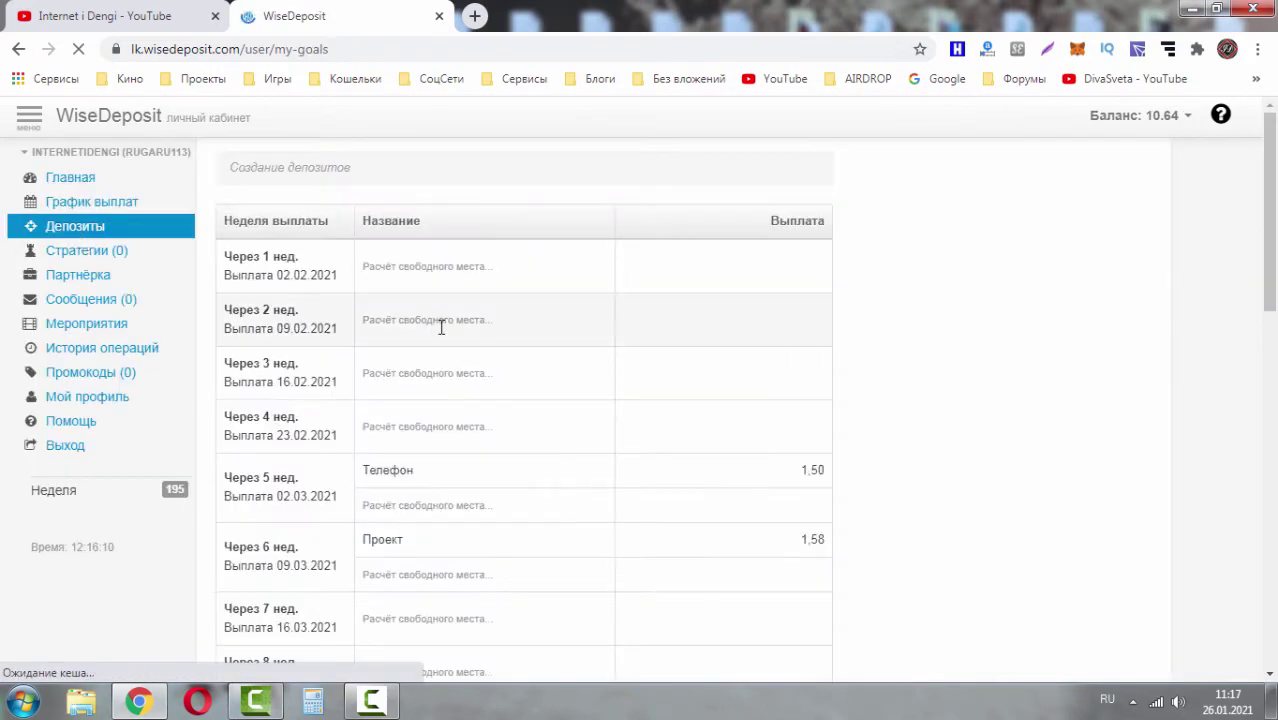
Browse the payout weeks, from Магнит's 0.90 in week 9 to open x1.67 slots from week 10.
{"action": "scroll", "coordinate": [444, 339], "scroll_direction": "down", "scroll_amount": 1}
{"action": "scroll", "coordinate": [412, 272], "scroll_direction": "down", "scroll_amount": 2}
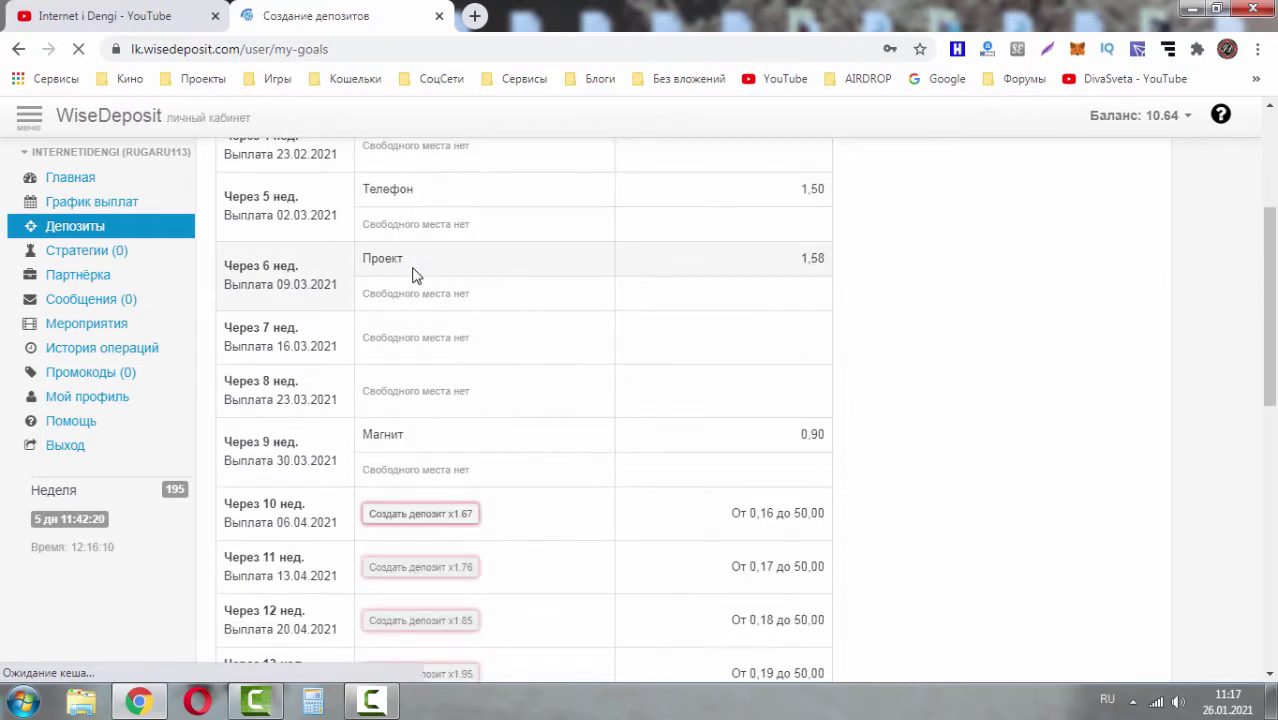
{"action": "scroll", "coordinate": [430, 285], "scroll_direction": "up", "scroll_amount": 3}
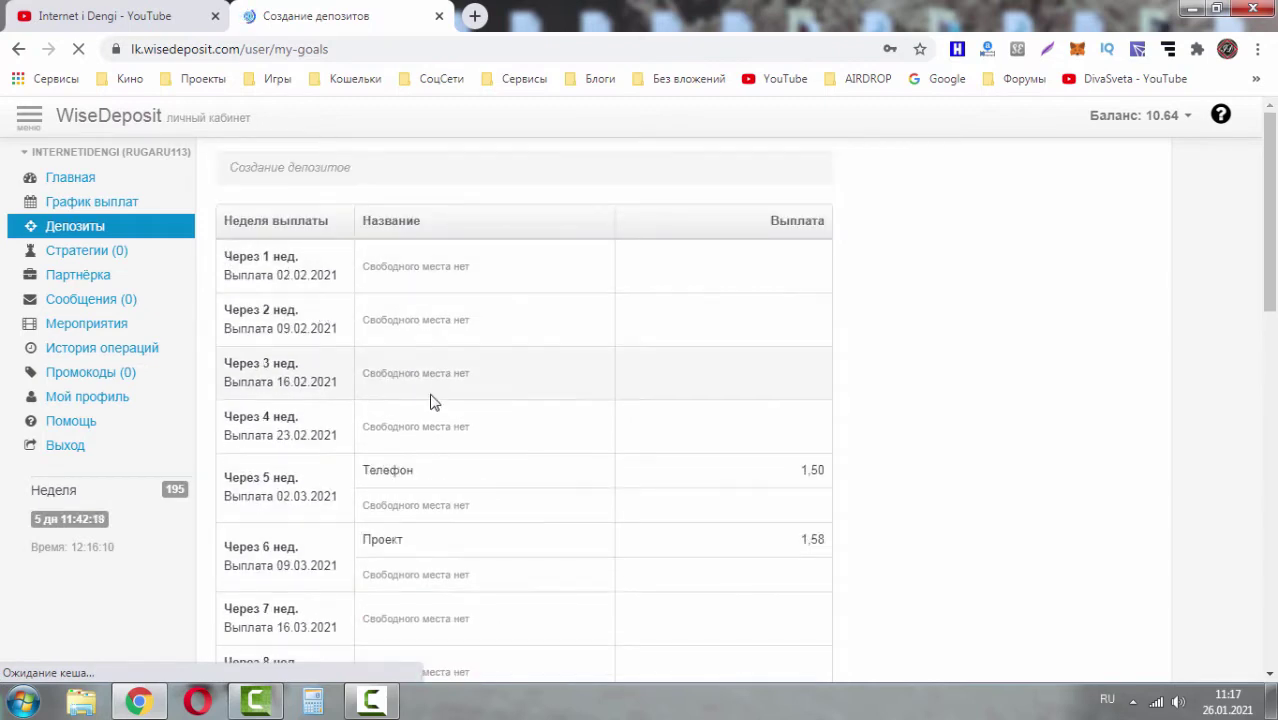
{"action": "scroll", "coordinate": [431, 405], "scroll_direction": "down", "scroll_amount": 2}
{"action": "scroll", "coordinate": [420, 350], "scroll_direction": "down", "scroll_amount": 1}
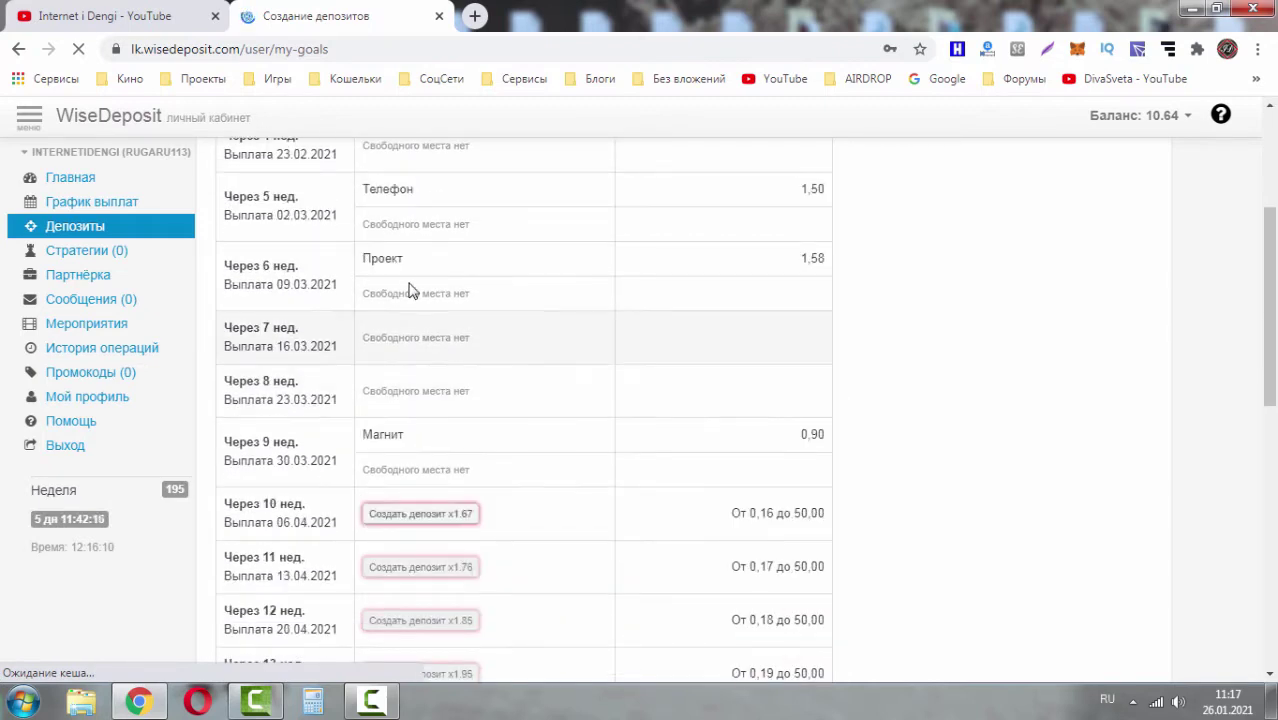
{"action": "scroll", "coordinate": [456, 273], "scroll_direction": "down", "scroll_amount": 1}
{"action": "scroll", "coordinate": [456, 281], "scroll_direction": "down", "scroll_amount": 1}
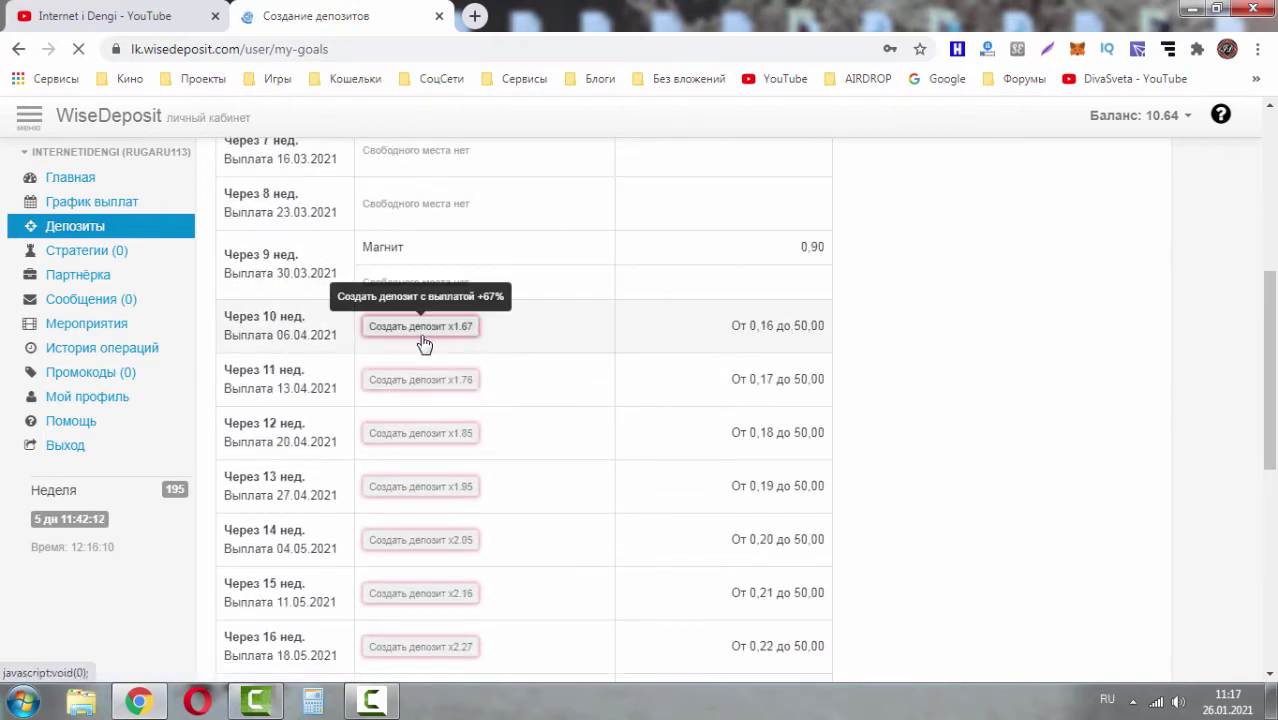
{"action": "scroll", "coordinate": [420, 335], "scroll_direction": "up", "scroll_amount": 3}
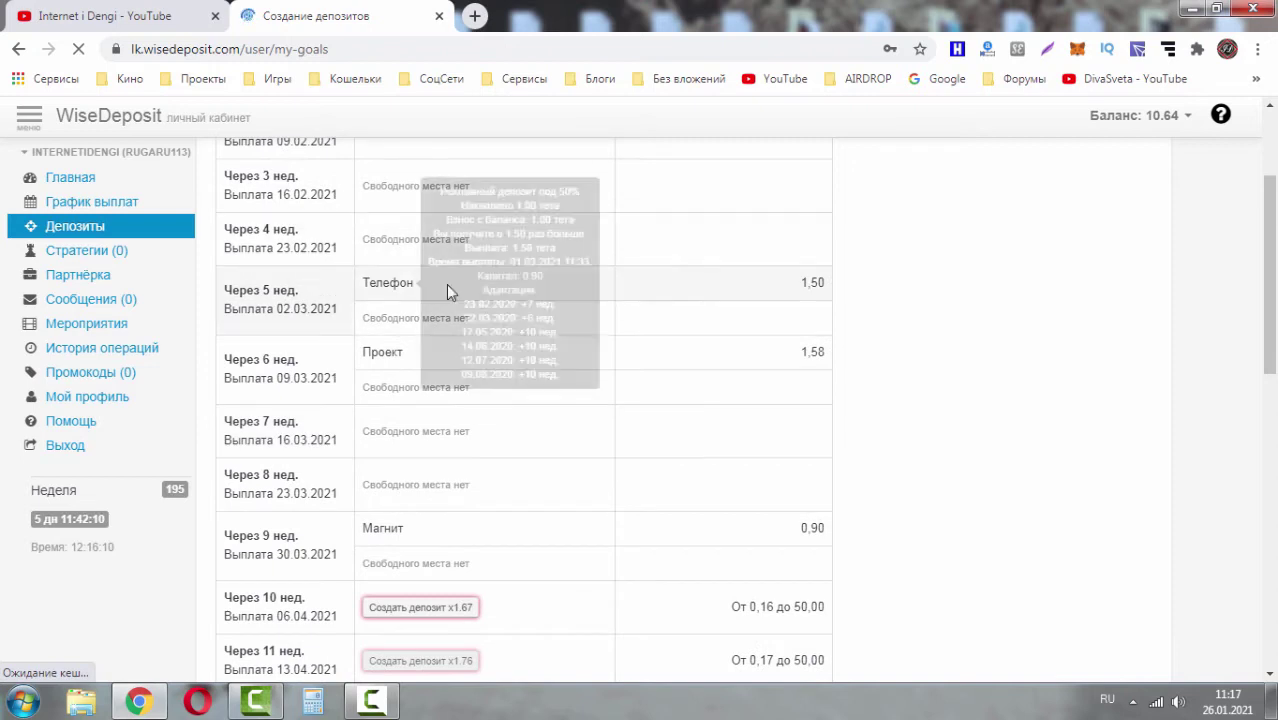
{"action": "scroll", "coordinate": [445, 365], "scroll_direction": "down", "scroll_amount": 2}
{"action": "scroll", "coordinate": [448, 395], "scroll_direction": "down", "scroll_amount": 1}
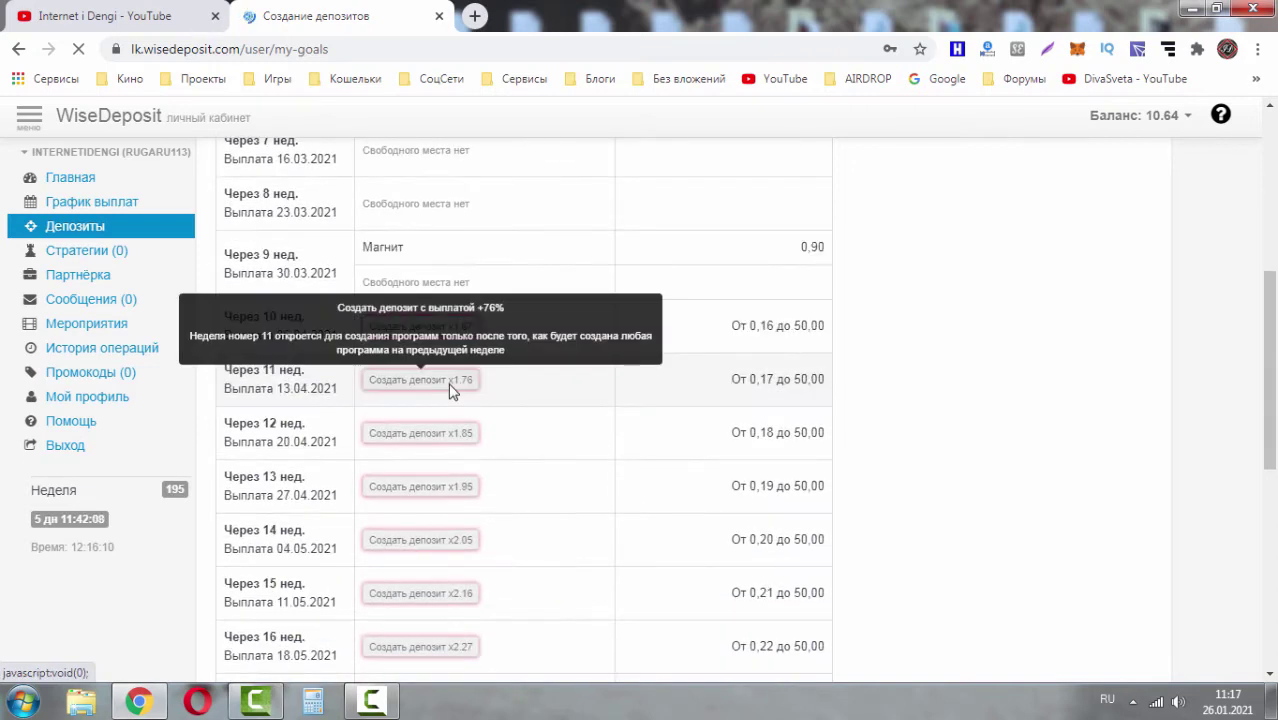
{"action": "scroll", "coordinate": [446, 417], "scroll_direction": "up", "scroll_amount": 2}
{"action": "scroll", "coordinate": [456, 425], "scroll_direction": "down", "scroll_amount": 1}
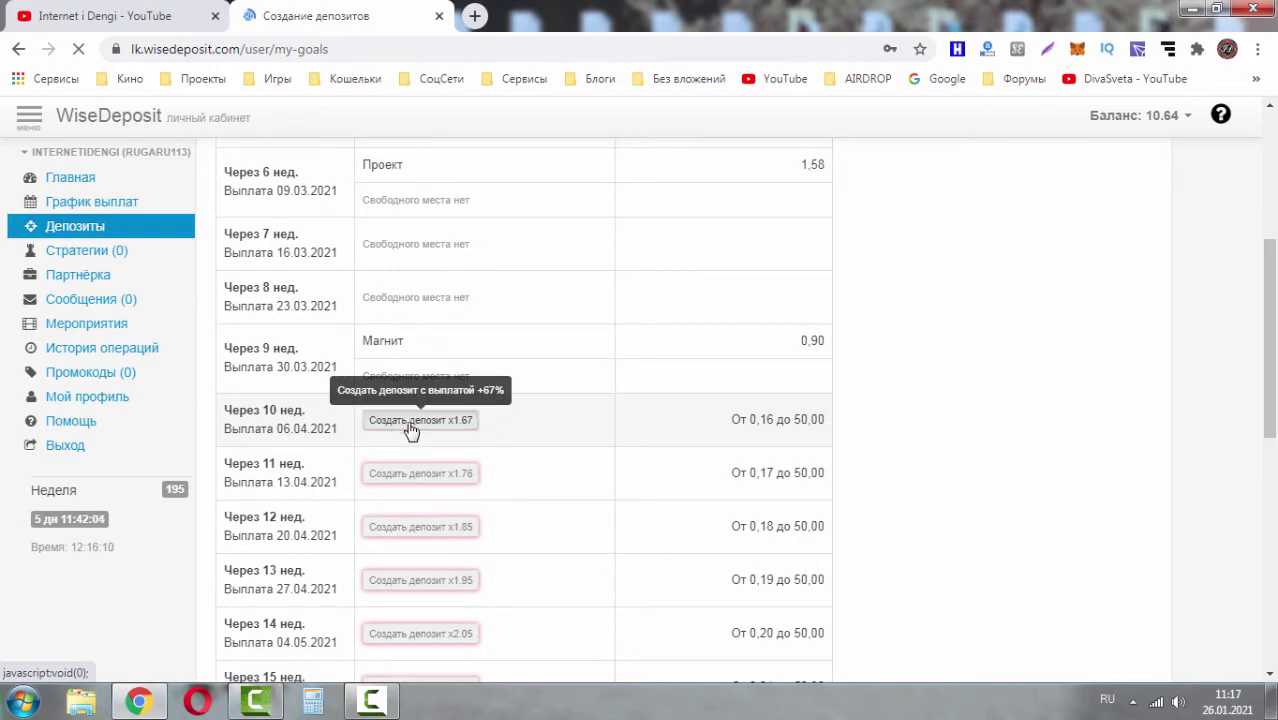
Preview a week-10 x1.67 deposit showing 29.94 deposit and 49.99 payout, then close it unadded.
{"action": "left_click", "coordinate": [411, 421]}
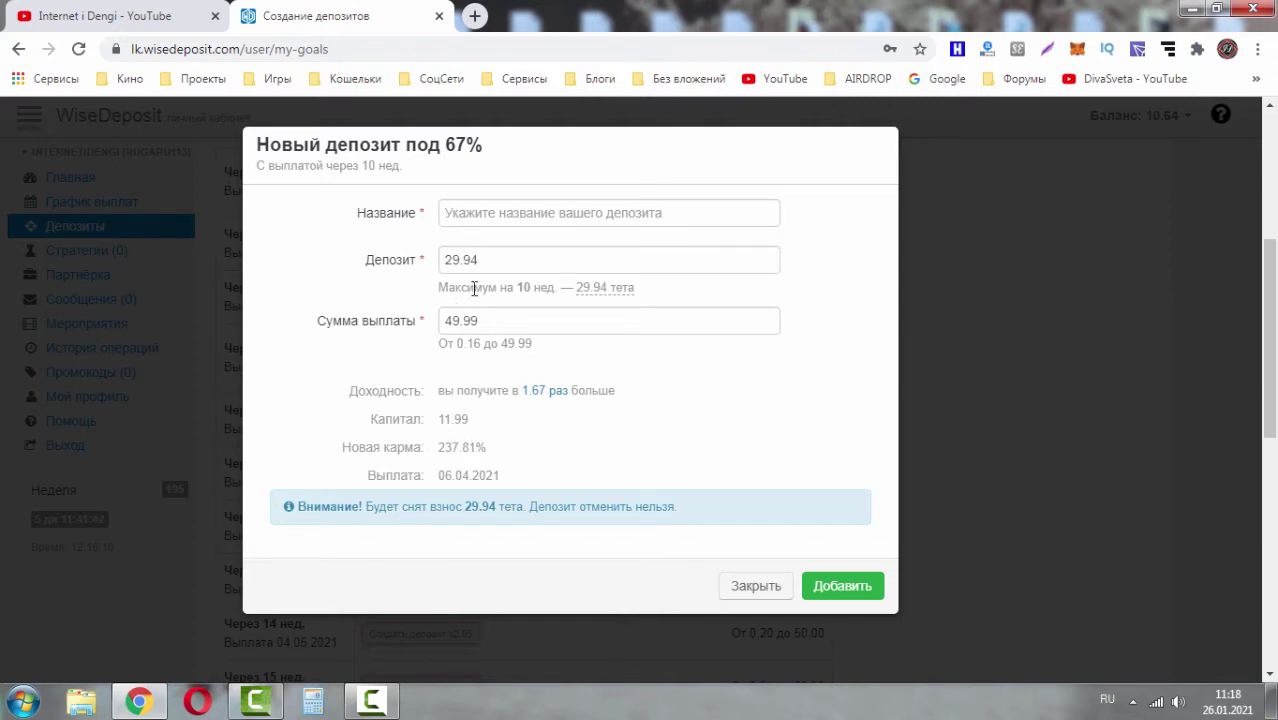
{"action": "left_click_drag", "start_coordinate": [498, 321], "coordinate": [432, 329]}
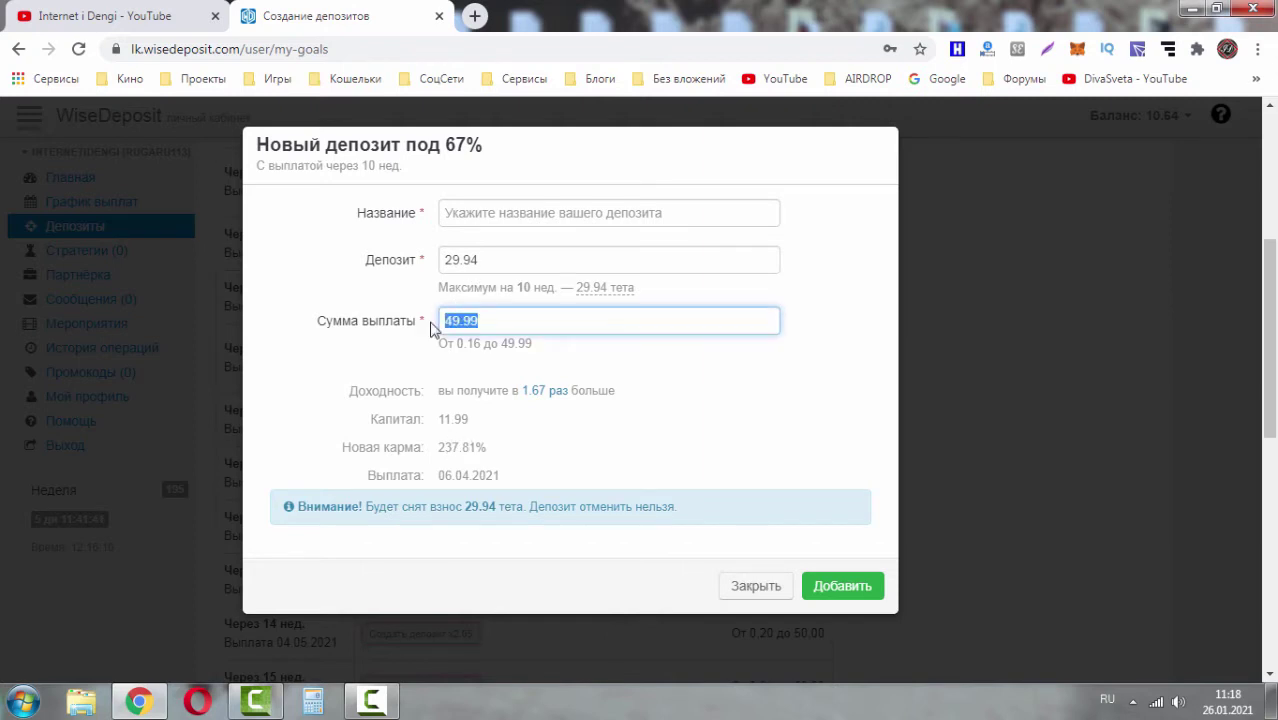
{"action": "left_click_drag", "start_coordinate": [494, 255], "coordinate": [446, 261]}
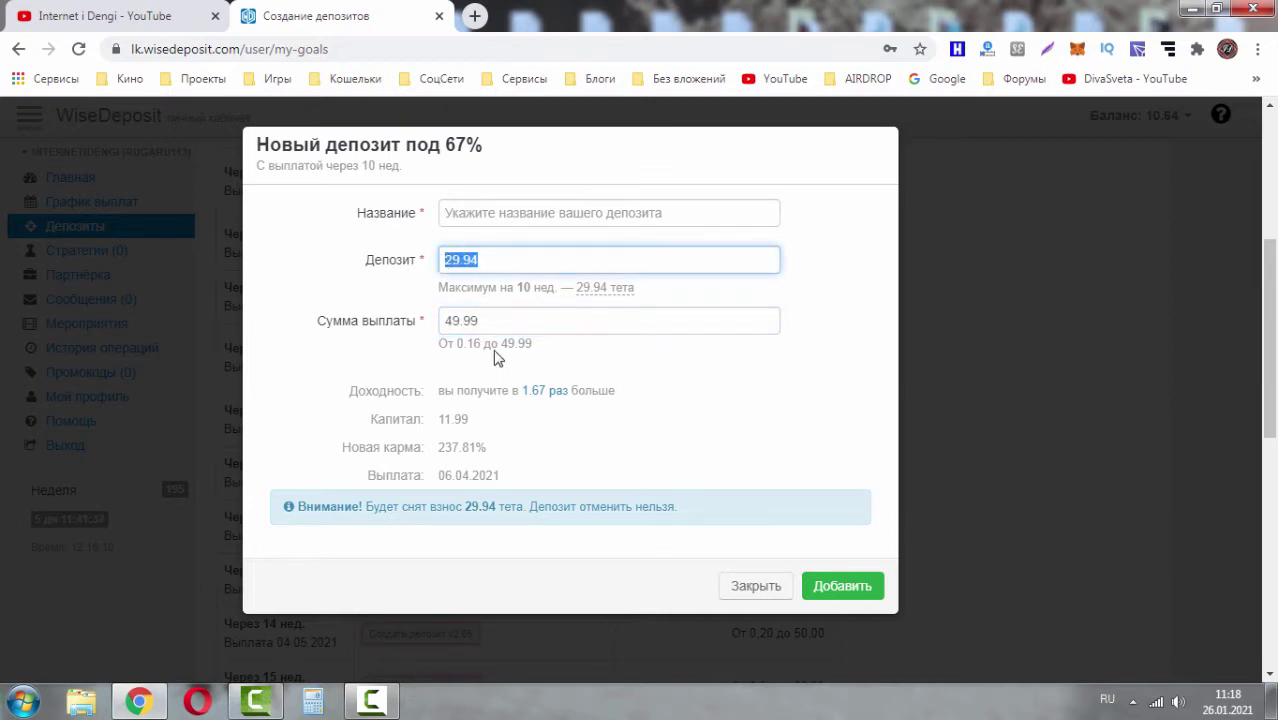
{"action": "left_click_drag", "start_coordinate": [533, 344], "coordinate": [502, 343]}
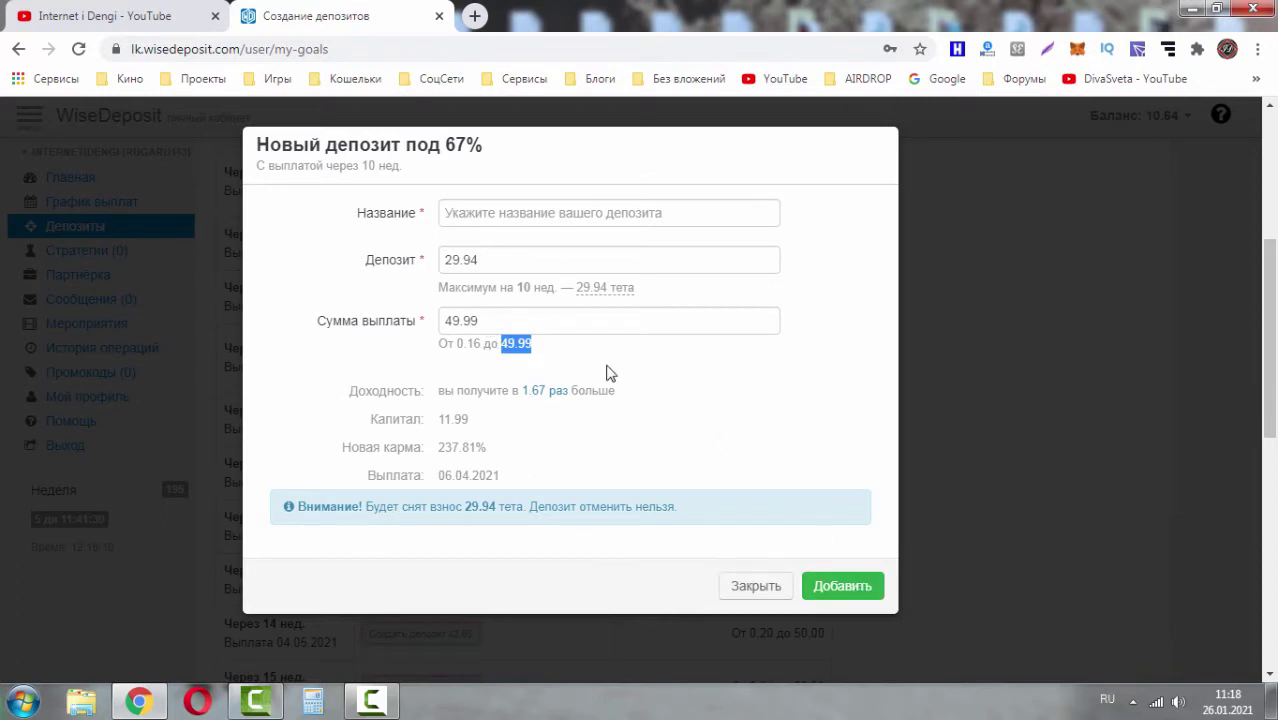
{"action": "left_click", "coordinate": [762, 582]}
Scroll the weeks table through open slots from week 10 (x1.67) to week 16 (x2.27).
{"action": "scroll", "coordinate": [699, 556], "scroll_direction": "down", "scroll_amount": 1}
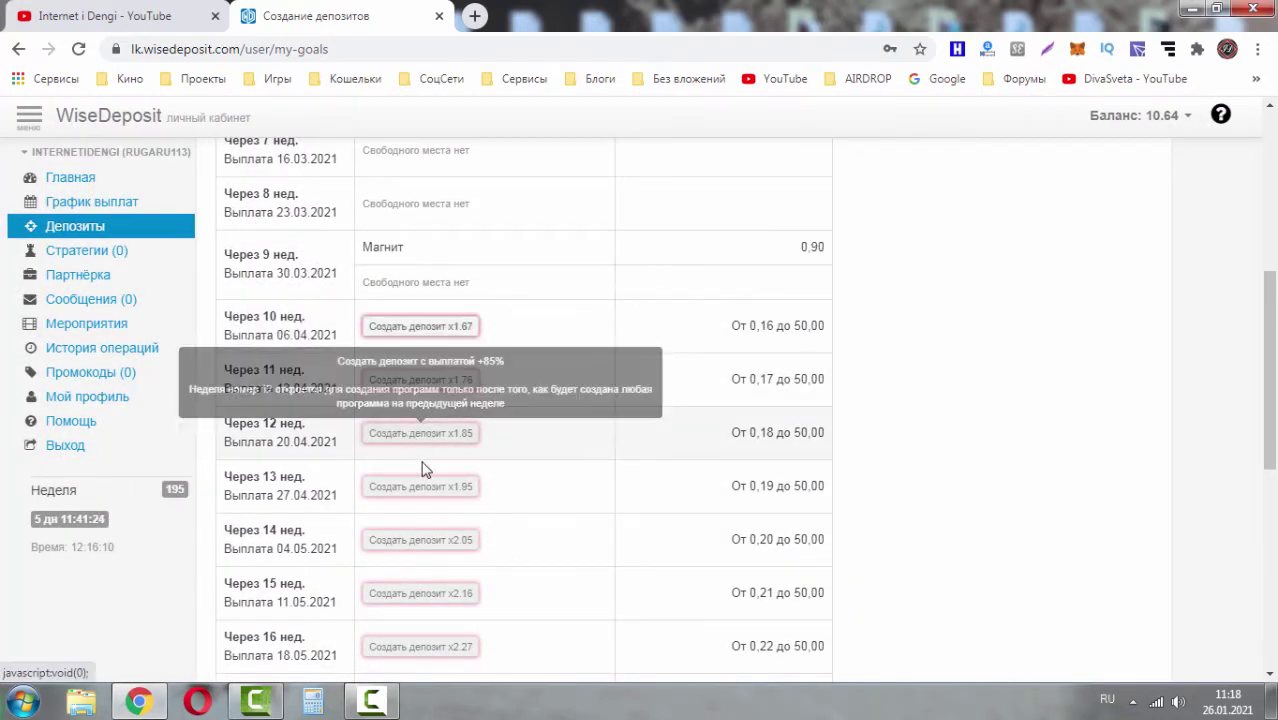
{"action": "scroll", "coordinate": [425, 455], "scroll_direction": "down", "scroll_amount": 1}
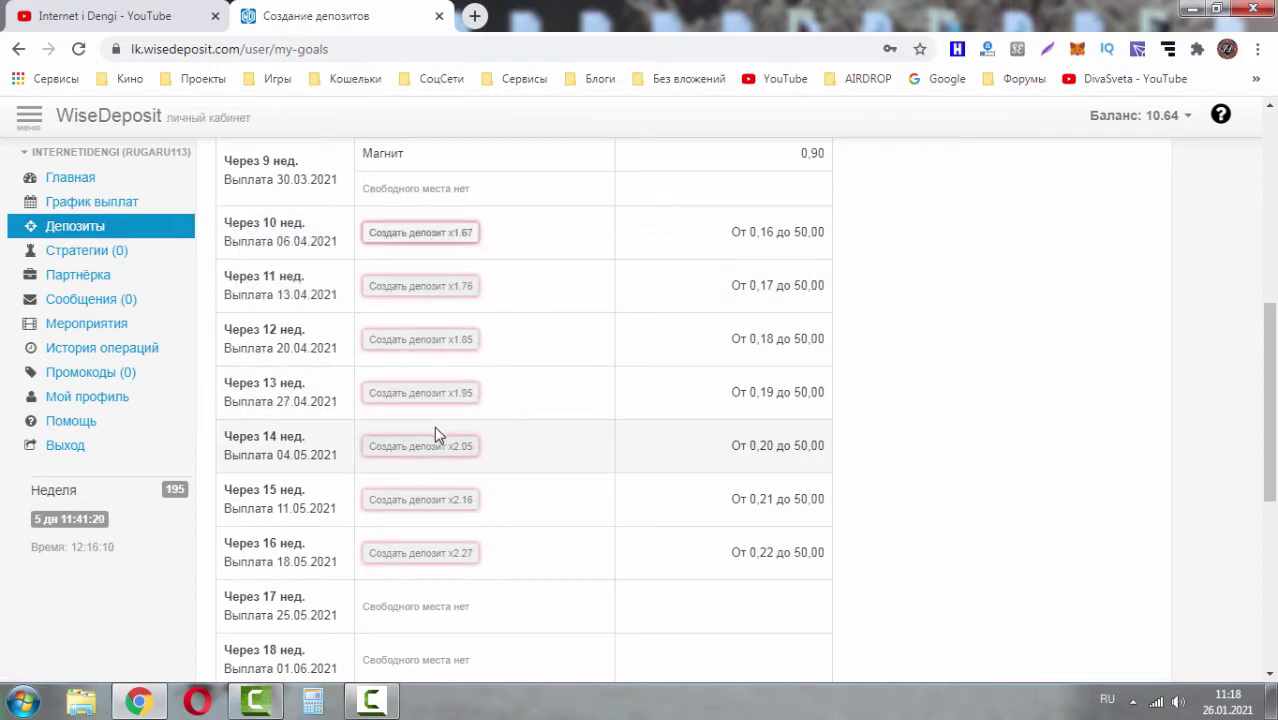
{"action": "scroll", "coordinate": [434, 426], "scroll_direction": "up", "scroll_amount": 1}
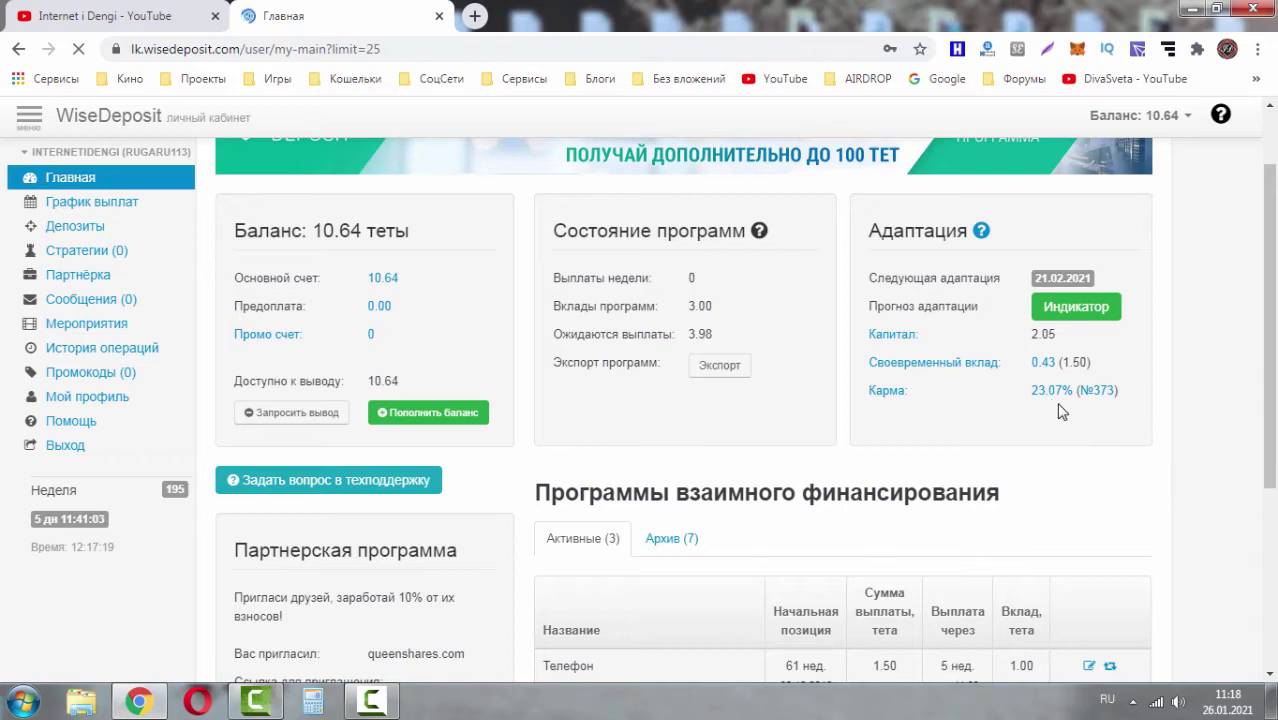
Open and browse the payouts schedule page.
{"action": "scroll", "coordinate": [1068, 402], "scroll_direction": "down", "scroll_amount": 1}
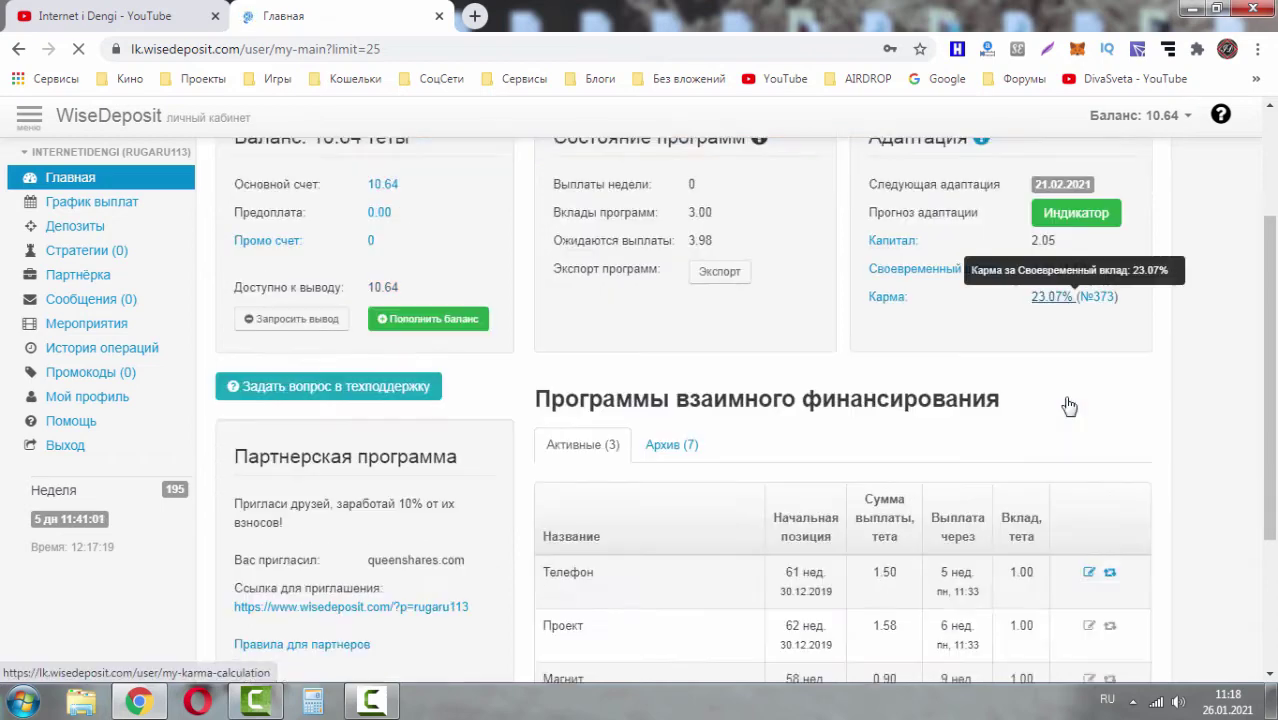
{"action": "scroll", "coordinate": [800, 443], "scroll_direction": "down", "scroll_amount": 2}
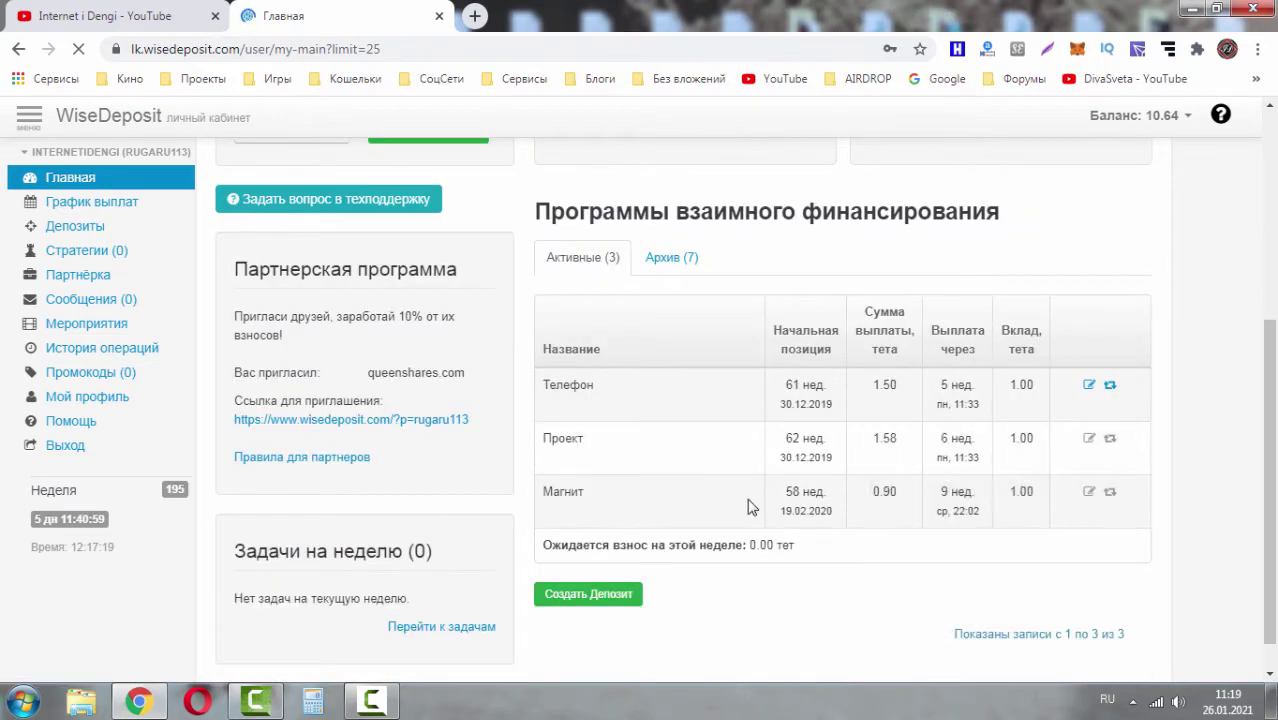
{"action": "scroll", "coordinate": [969, 487], "scroll_direction": "up", "scroll_amount": 1}
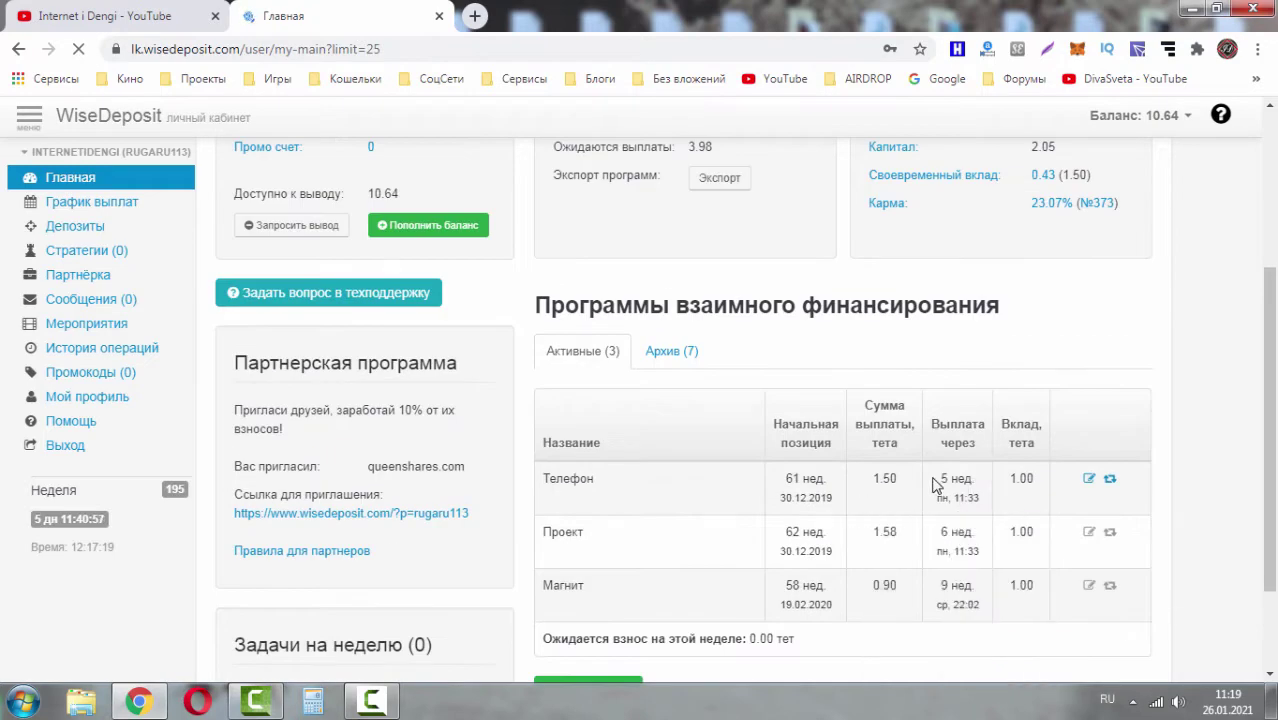
{"action": "scroll", "coordinate": [937, 488], "scroll_direction": "up", "scroll_amount": 2}
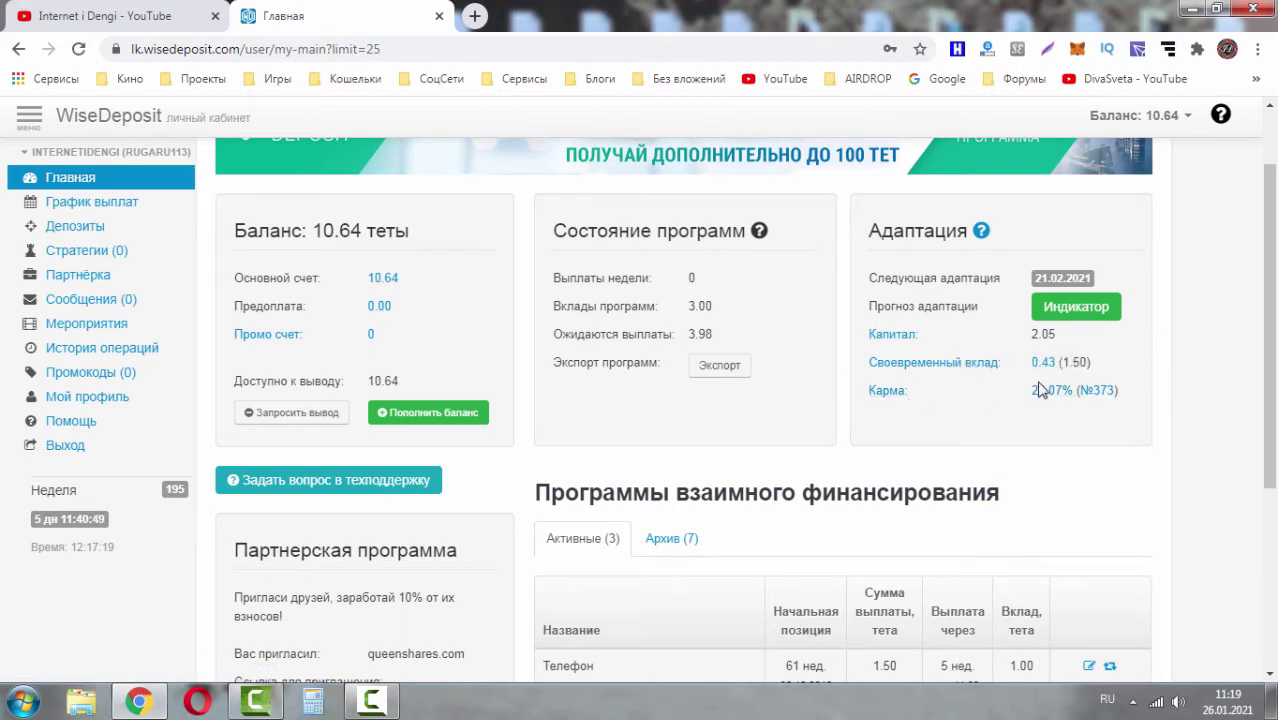
{"action": "left_click", "coordinate": [112, 208]}
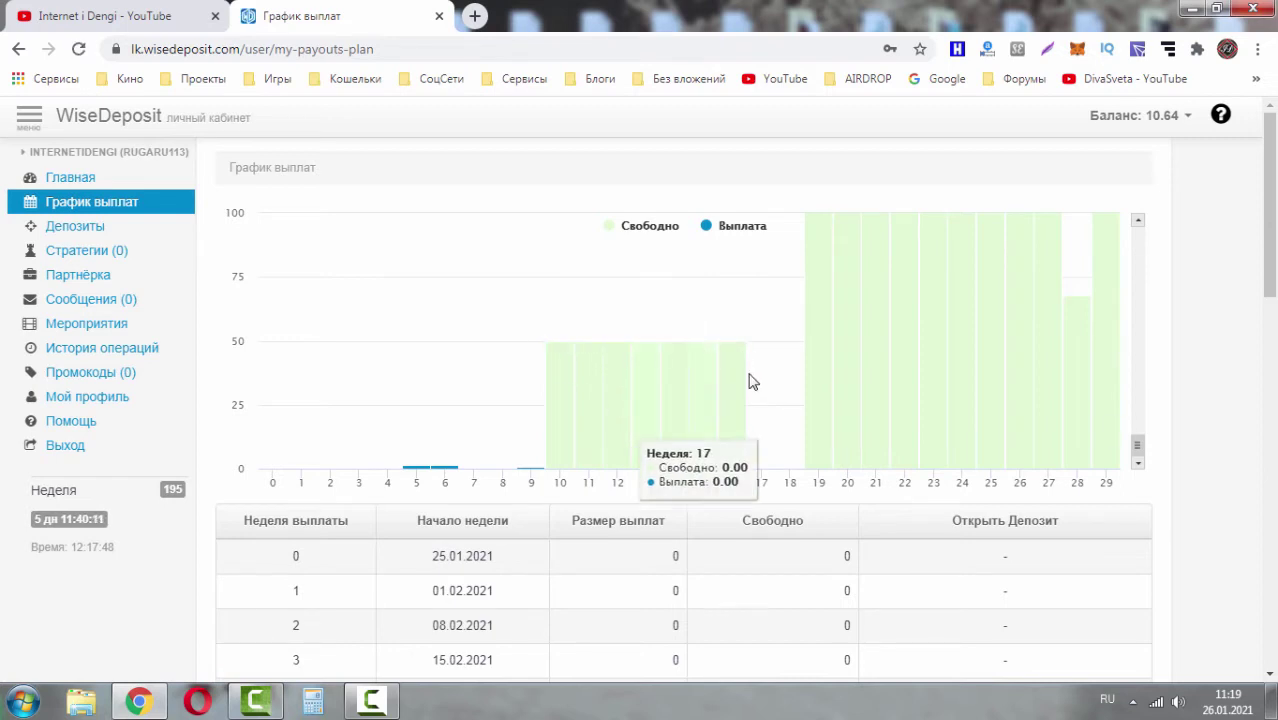
{"action": "scroll", "coordinate": [750, 380], "scroll_direction": "down", "scroll_amount": 2}
{"action": "scroll", "coordinate": [750, 380], "scroll_direction": "up", "scroll_amount": 2}
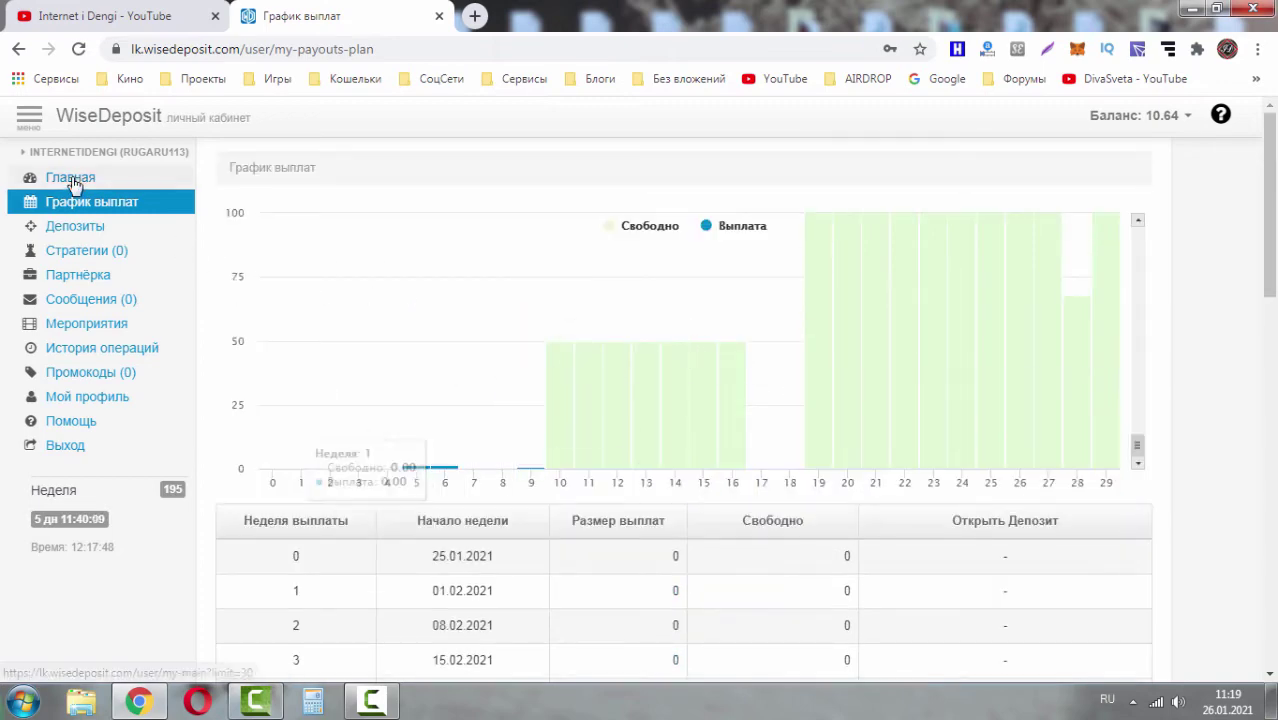
Return to the main dashboard and start a withdrawal request.
{"action": "left_click", "coordinate": [143, 177]}
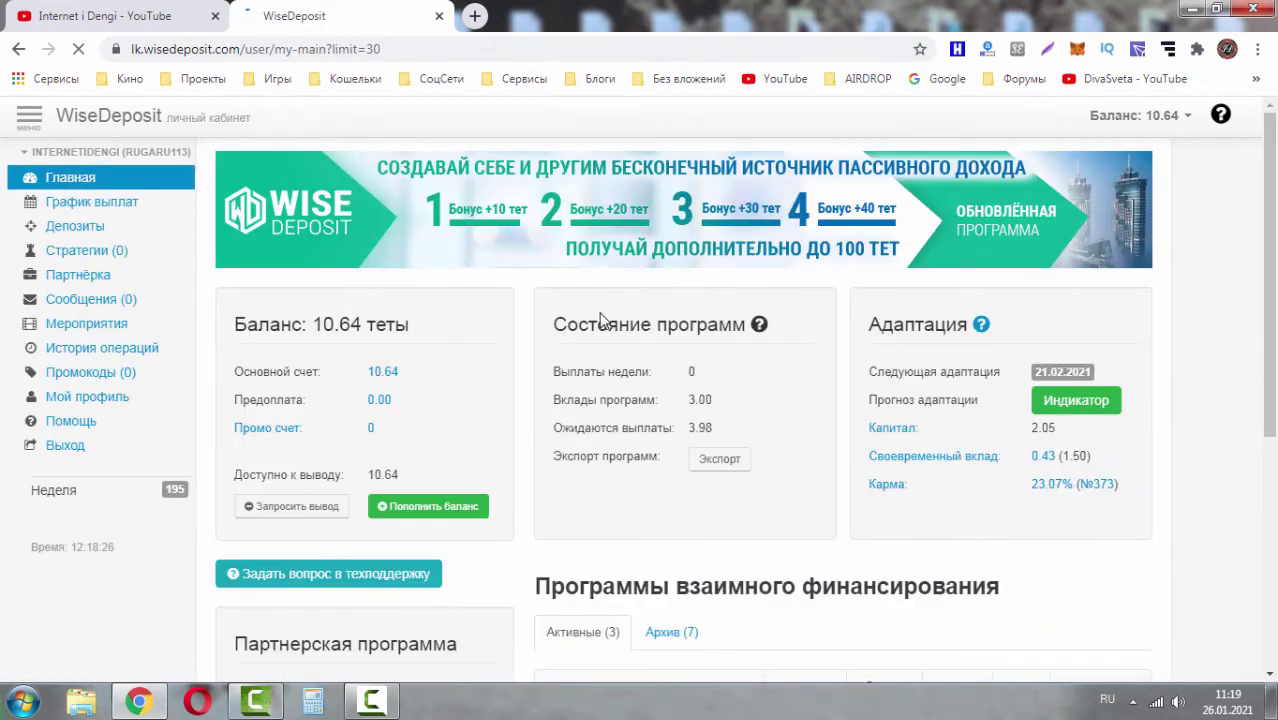
{"action": "scroll", "coordinate": [603, 318], "scroll_direction": "down", "scroll_amount": 1}
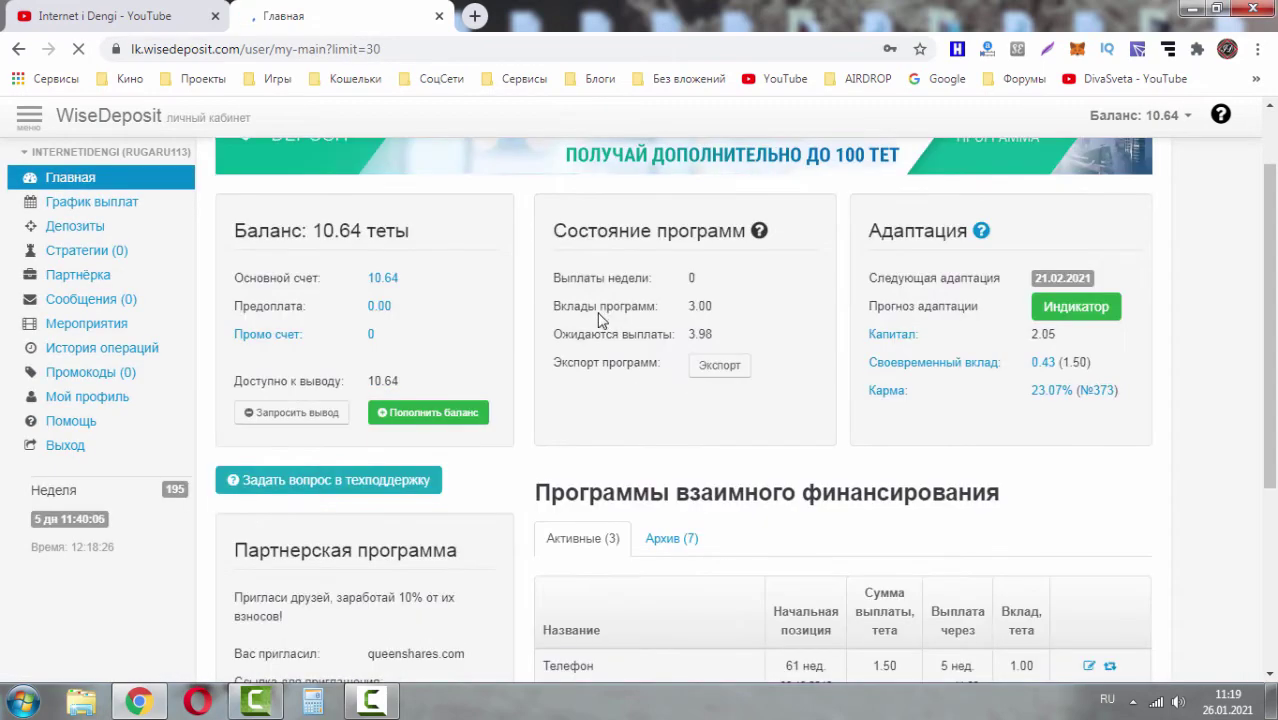
{"action": "left_click", "coordinate": [300, 418]}
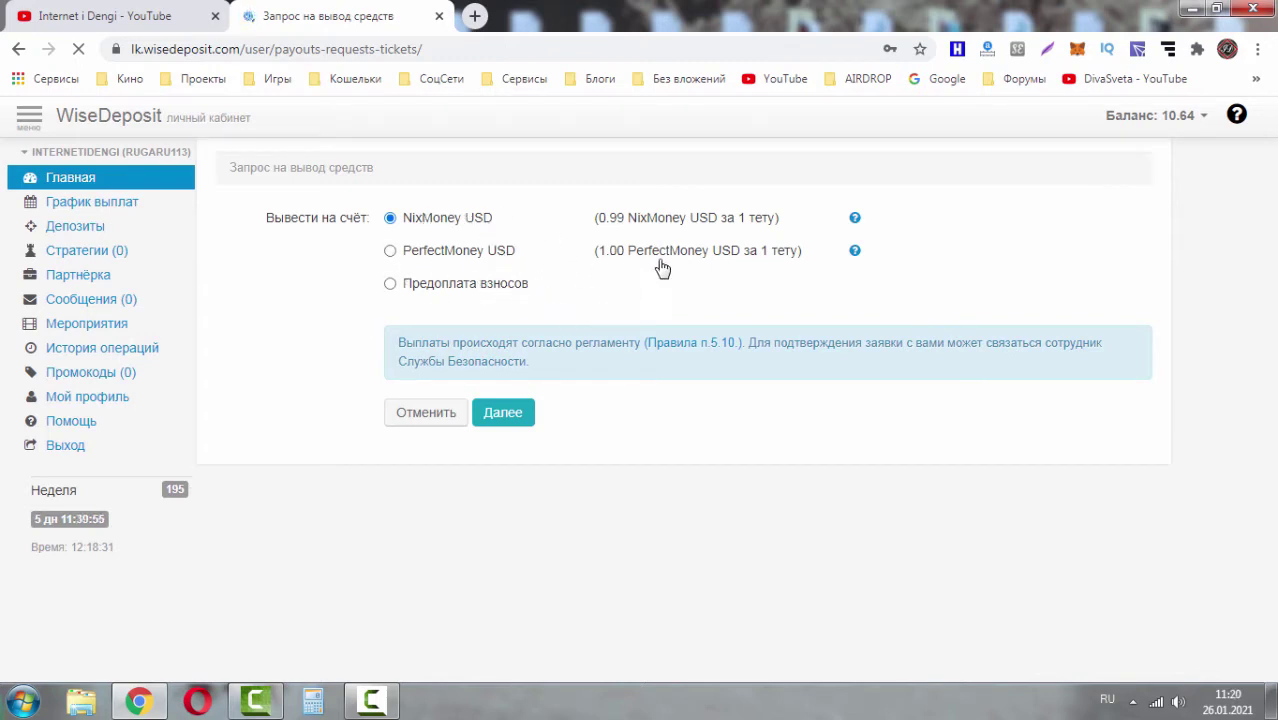
Pick PerfectMoney USD as the withdrawal destination and continue to its form.
{"action": "left_click", "coordinate": [510, 418]}
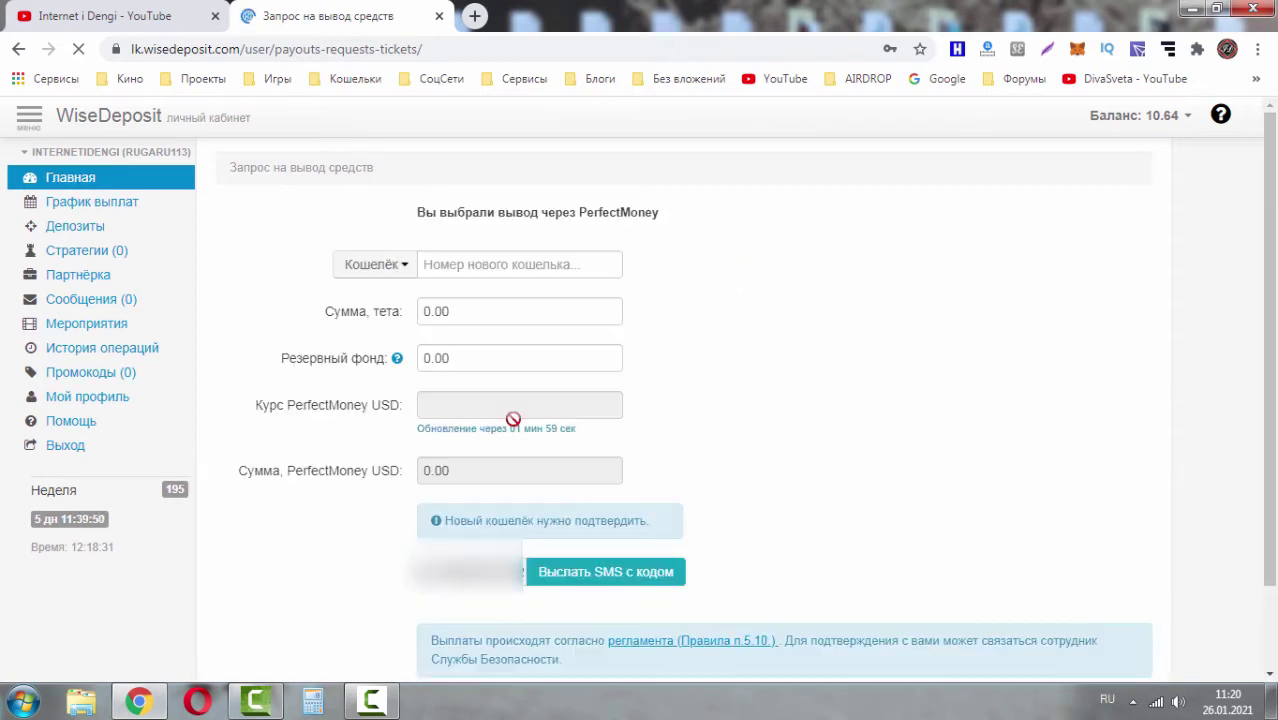
Paste the PerfectMoney wallet number, enter 10.64 тета, and request the SMS code.
{"action": "left_click", "coordinate": [487, 265]}
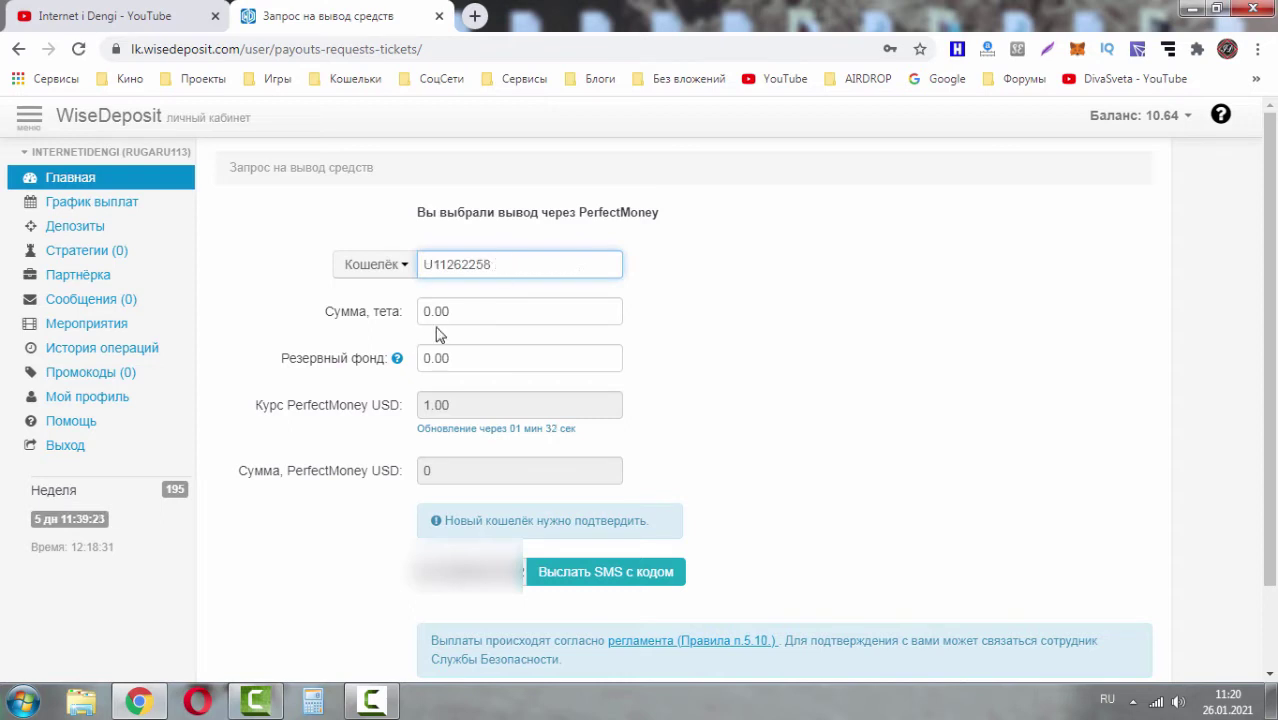
{"action": "left_click", "coordinate": [428, 310]}
{"action": "type", "text": "10."}
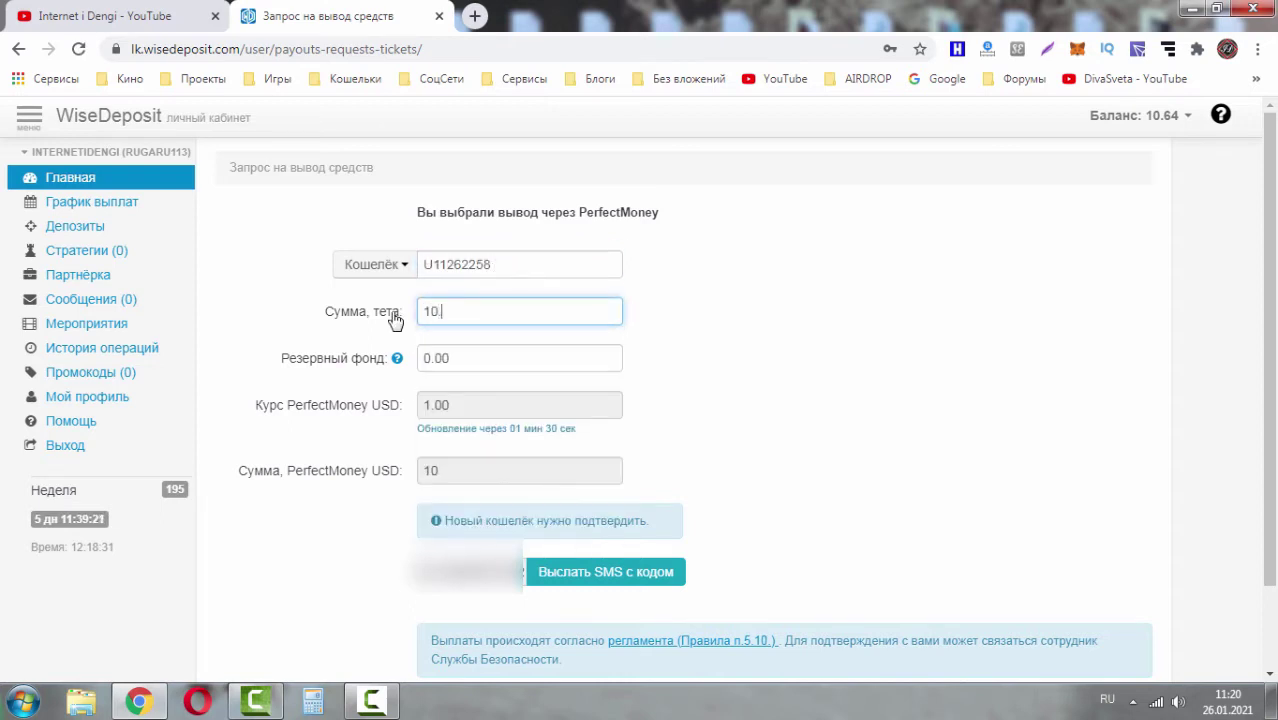
{"action": "type", "text": "64"}
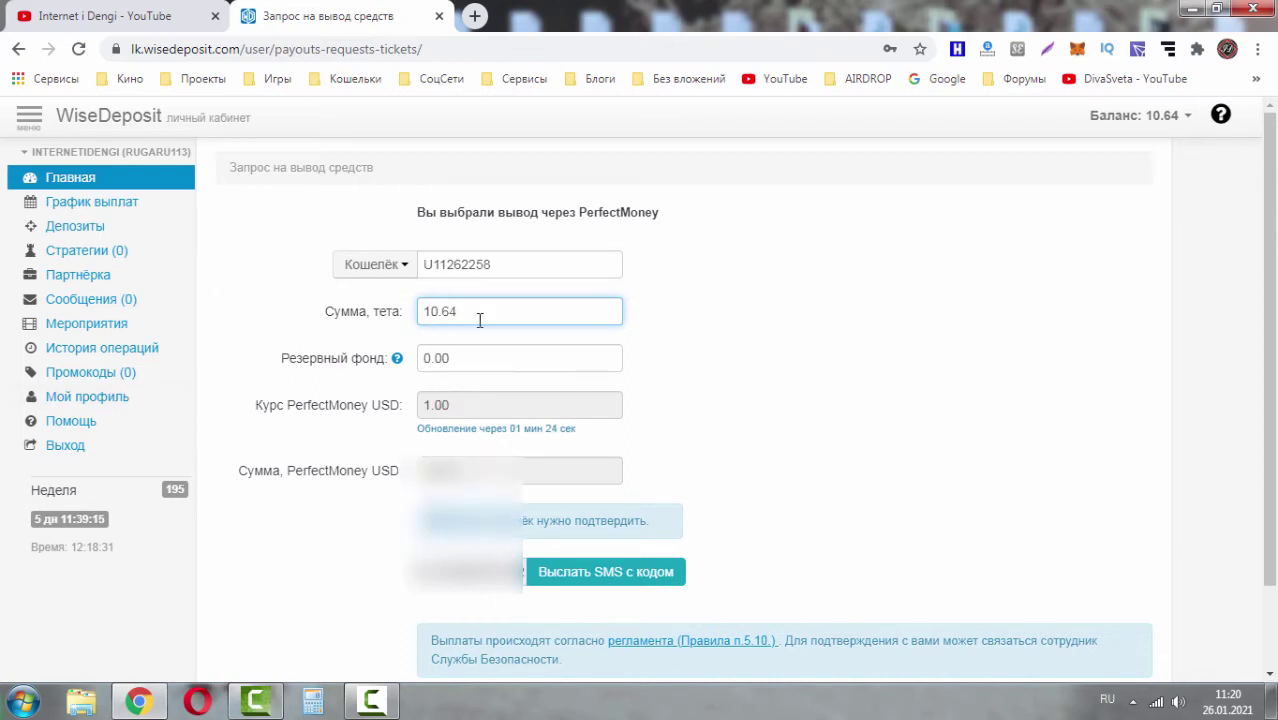
{"action": "scroll", "coordinate": [512, 445], "scroll_direction": "down", "scroll_amount": 1}
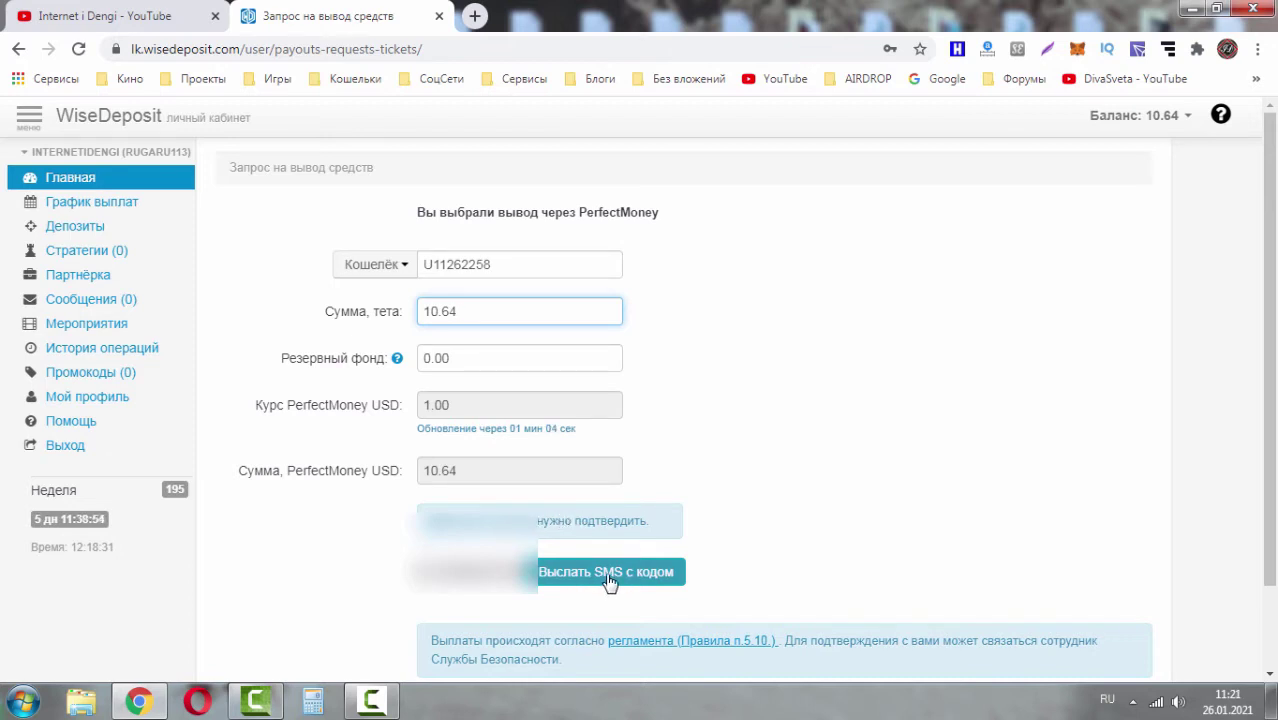
{"action": "left_click", "coordinate": [647, 576]}
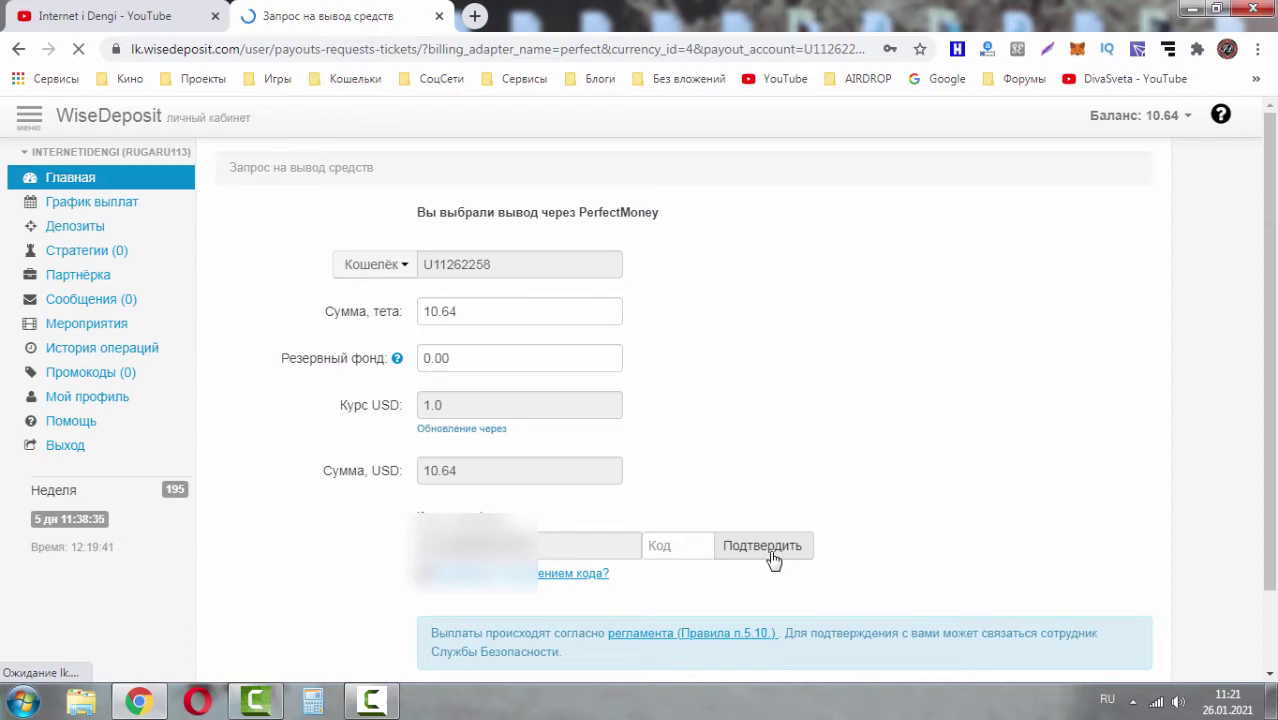
Enter the SMS verification code, confirm the wallet, and submit the 10.64 withdrawal.
{"action": "left_click", "coordinate": [701, 551]}
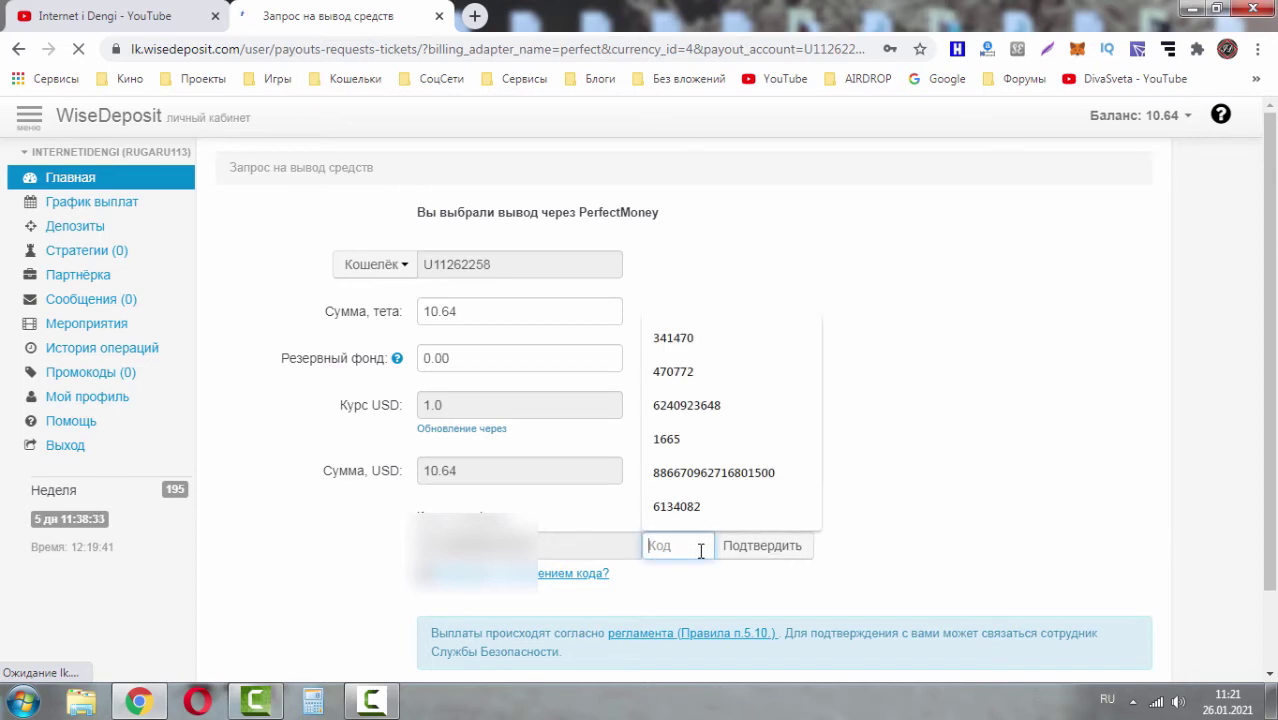
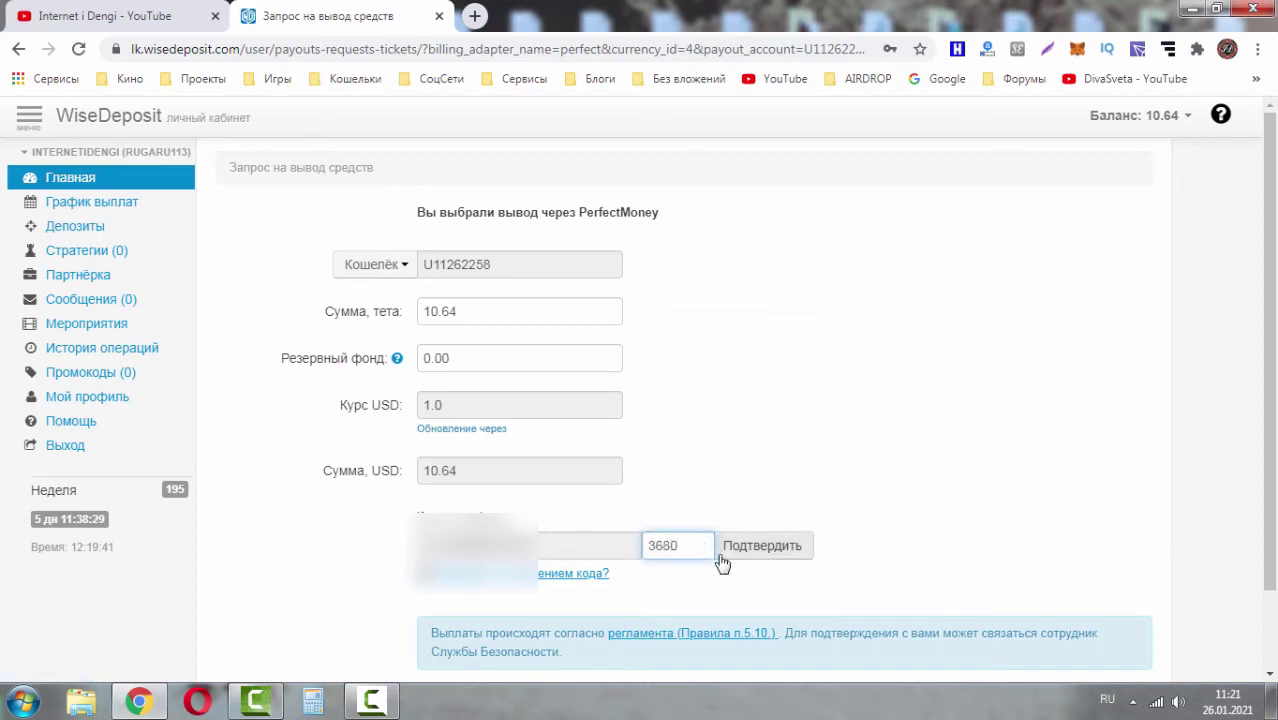
{"action": "left_click", "coordinate": [768, 550]}
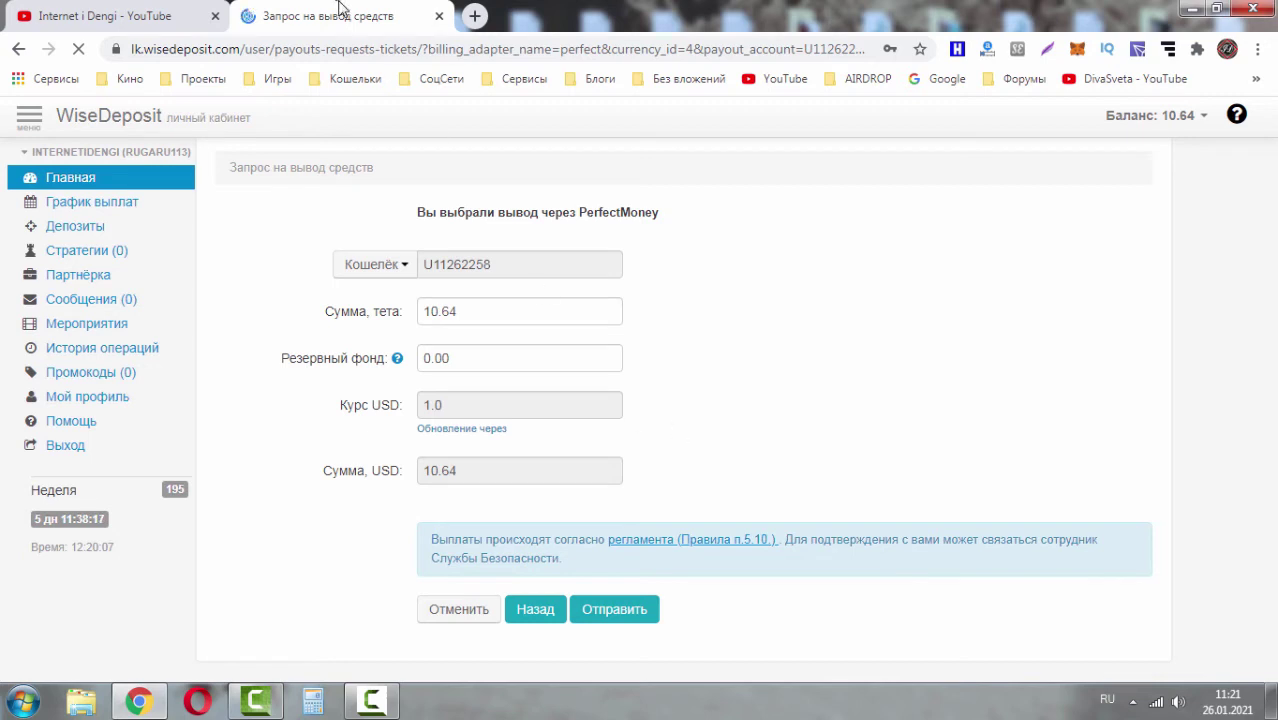
{"action": "left_click", "coordinate": [617, 612]}
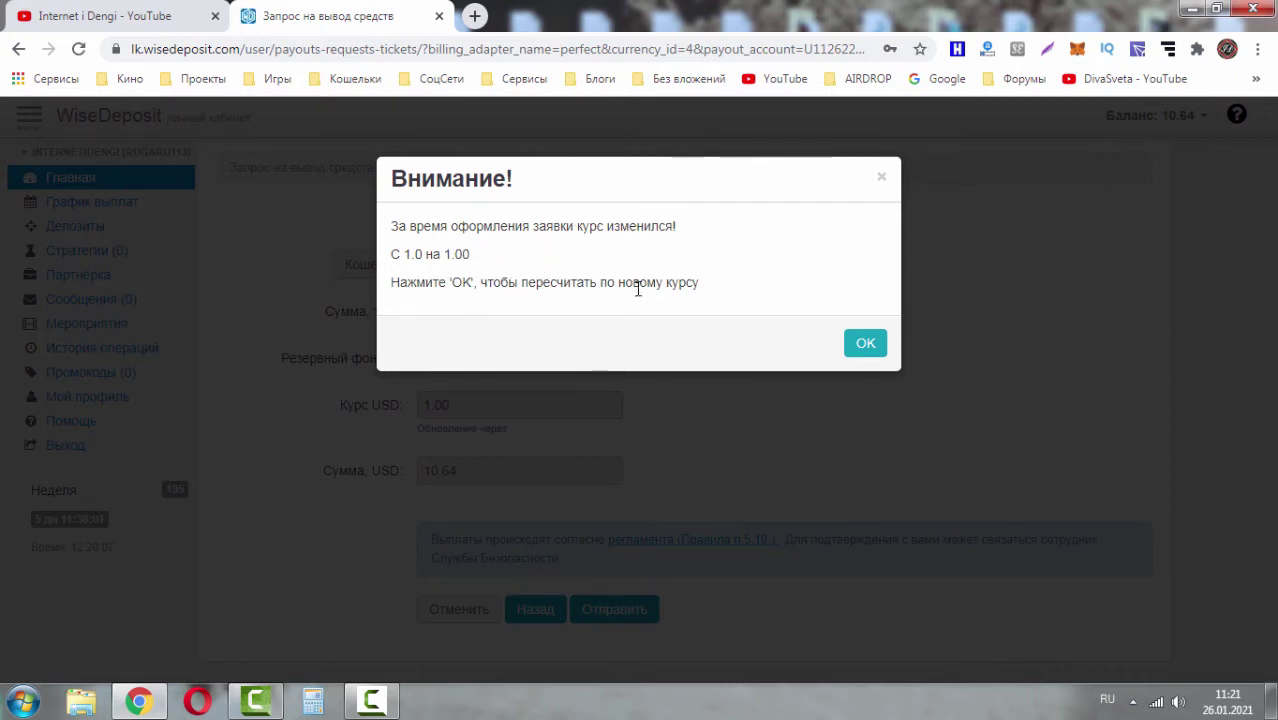
Accept the rate-change warning and start a new withdrawal request from the dashboard.
{"action": "left_click", "coordinate": [858, 350]}
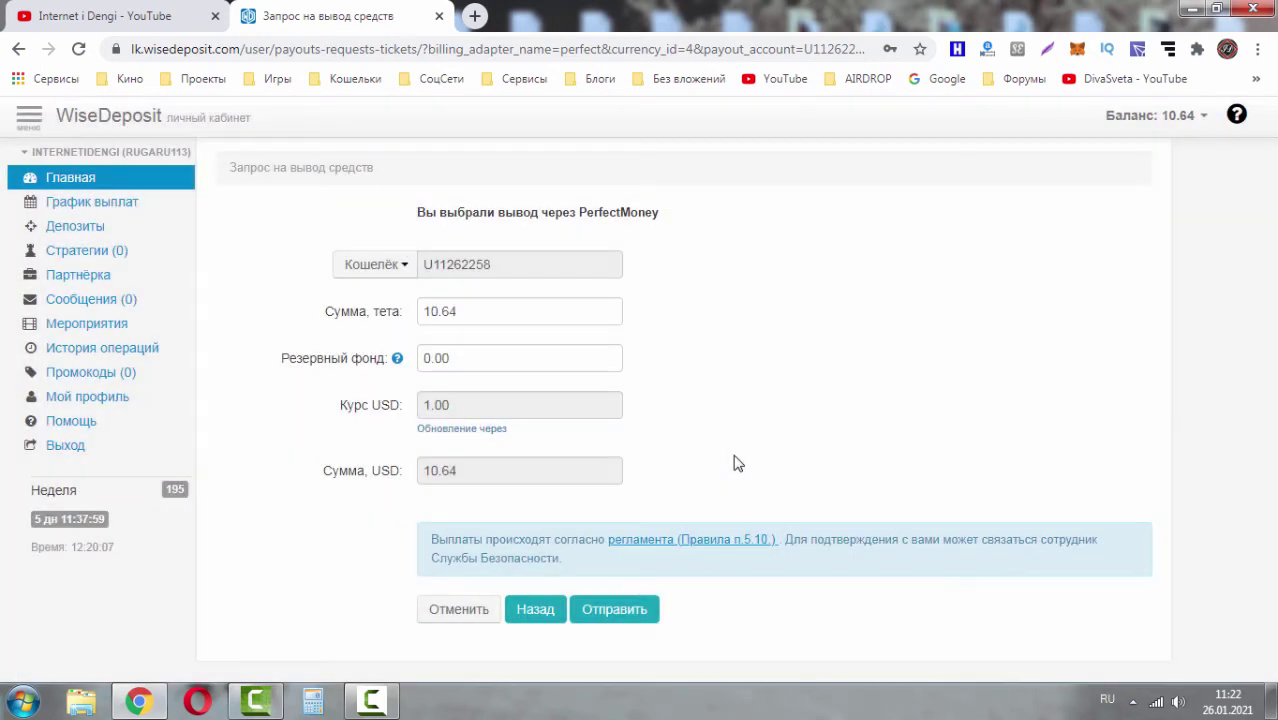
{"action": "left_click", "coordinate": [58, 177]}
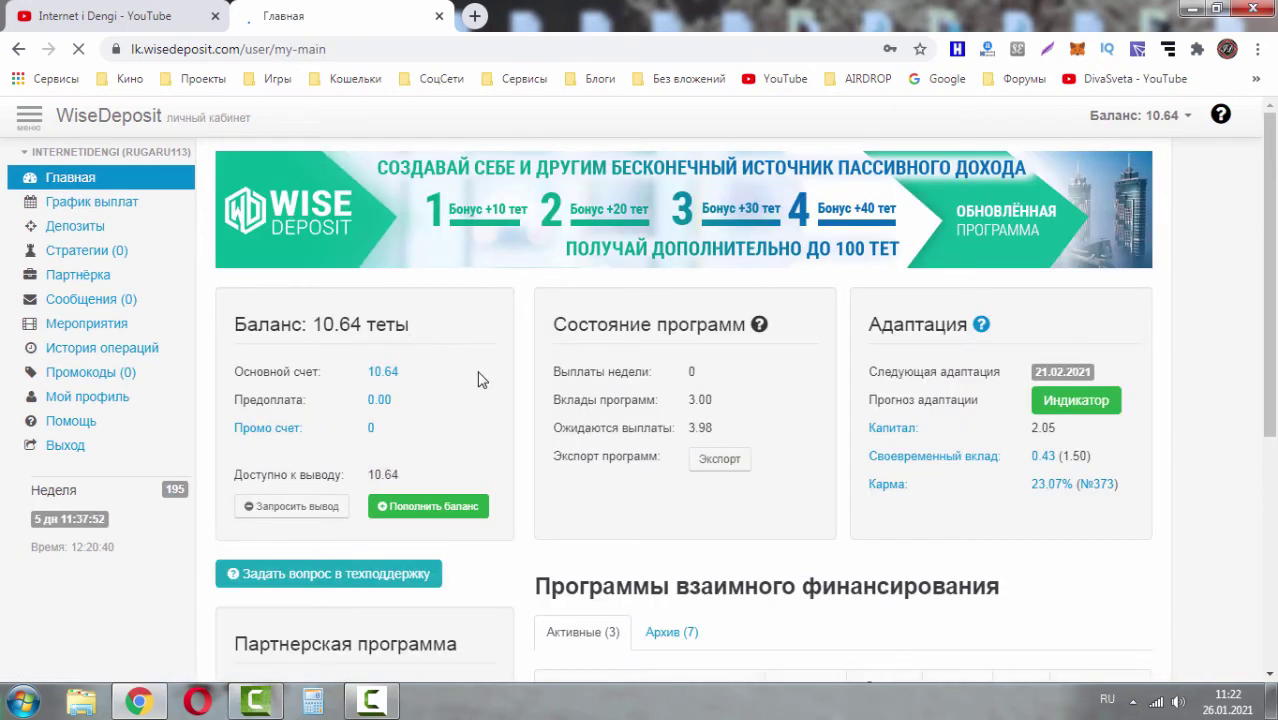
{"action": "scroll", "coordinate": [478, 379], "scroll_direction": "down", "scroll_amount": 1}
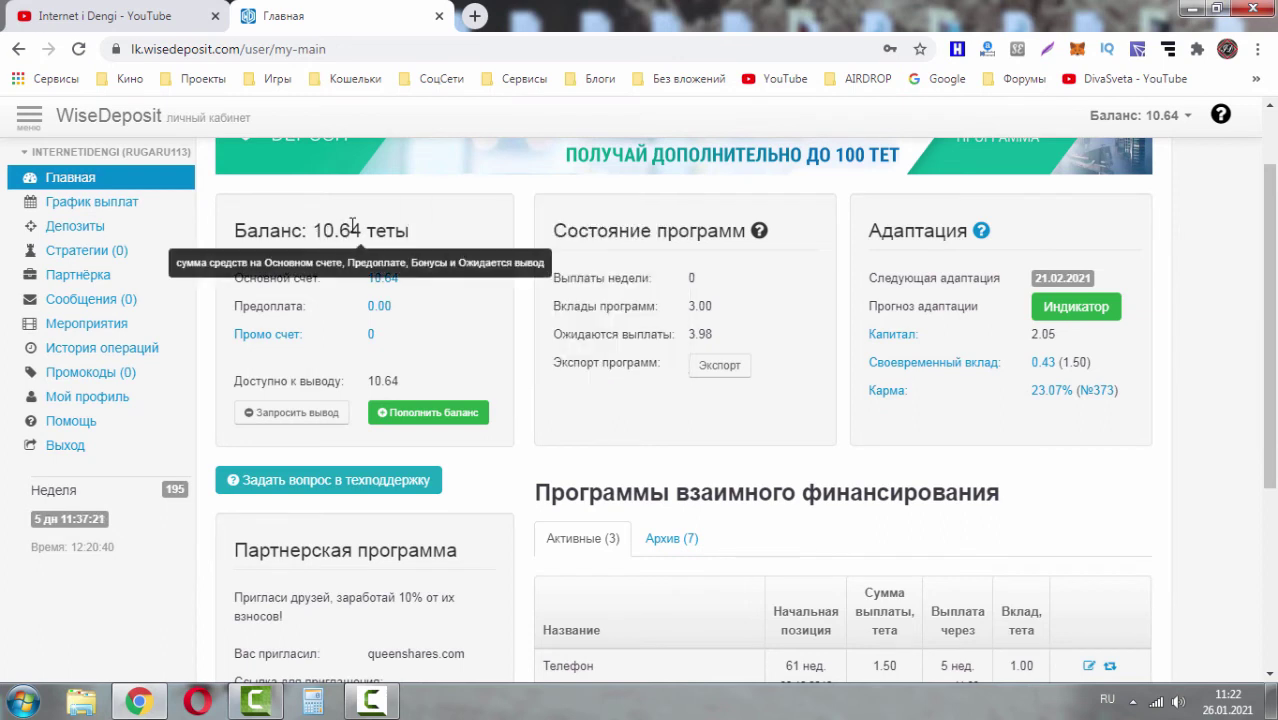
{"action": "left_click", "coordinate": [300, 420]}
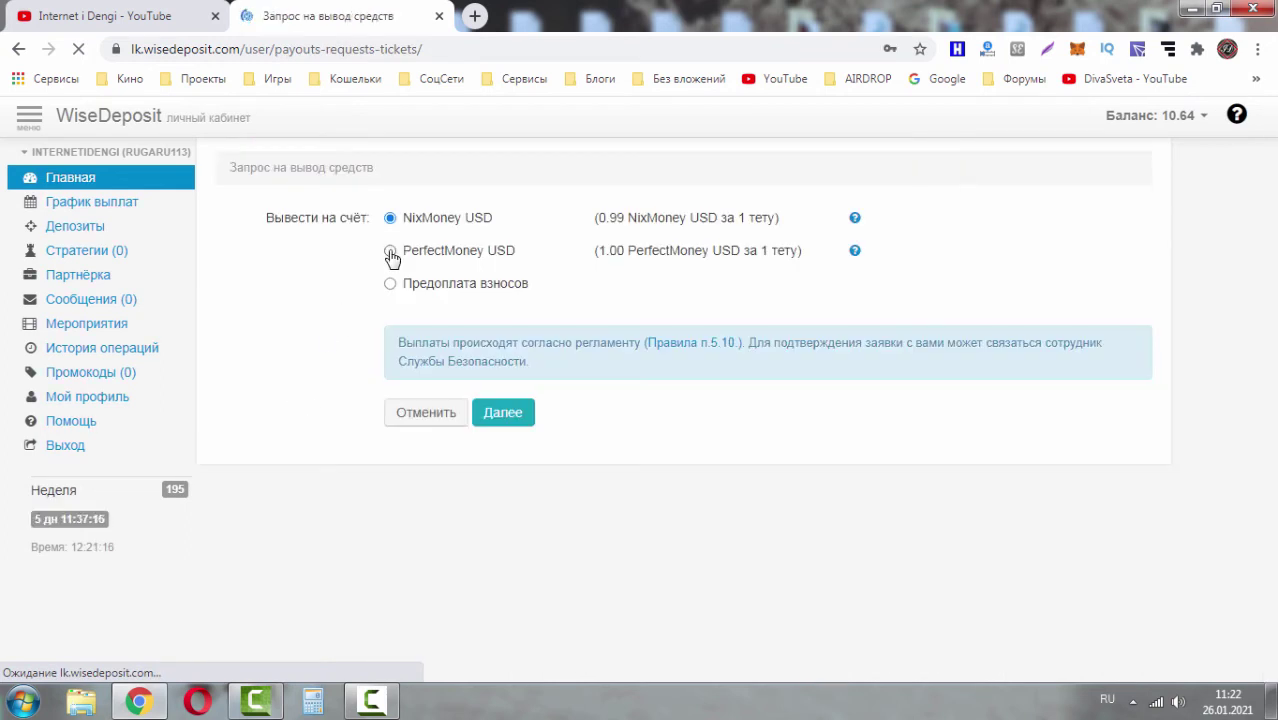
Withdraw 10.64 тета to PerfectMoney USD, leaving 0.00 available and 10.64 pending.
{"action": "left_click", "coordinate": [389, 251]}
{"action": "left_click", "coordinate": [503, 420]}
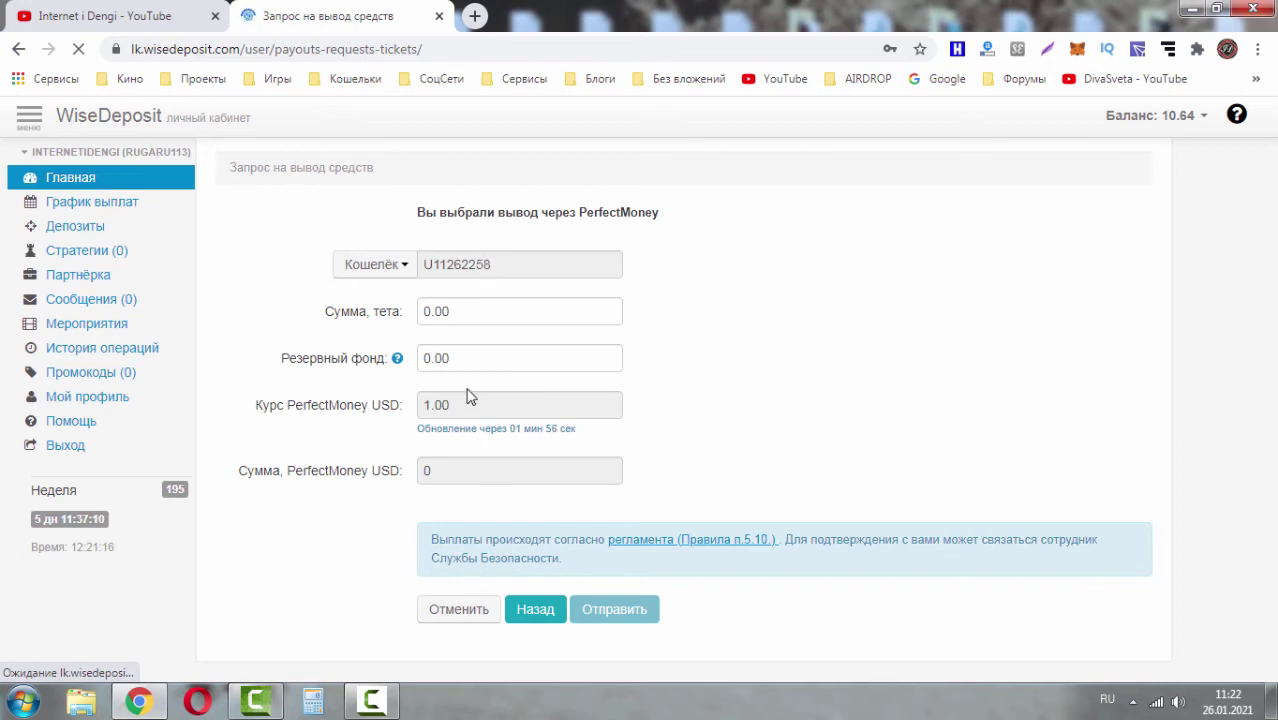
{"action": "left_click_drag", "start_coordinate": [463, 314], "coordinate": [380, 320]}
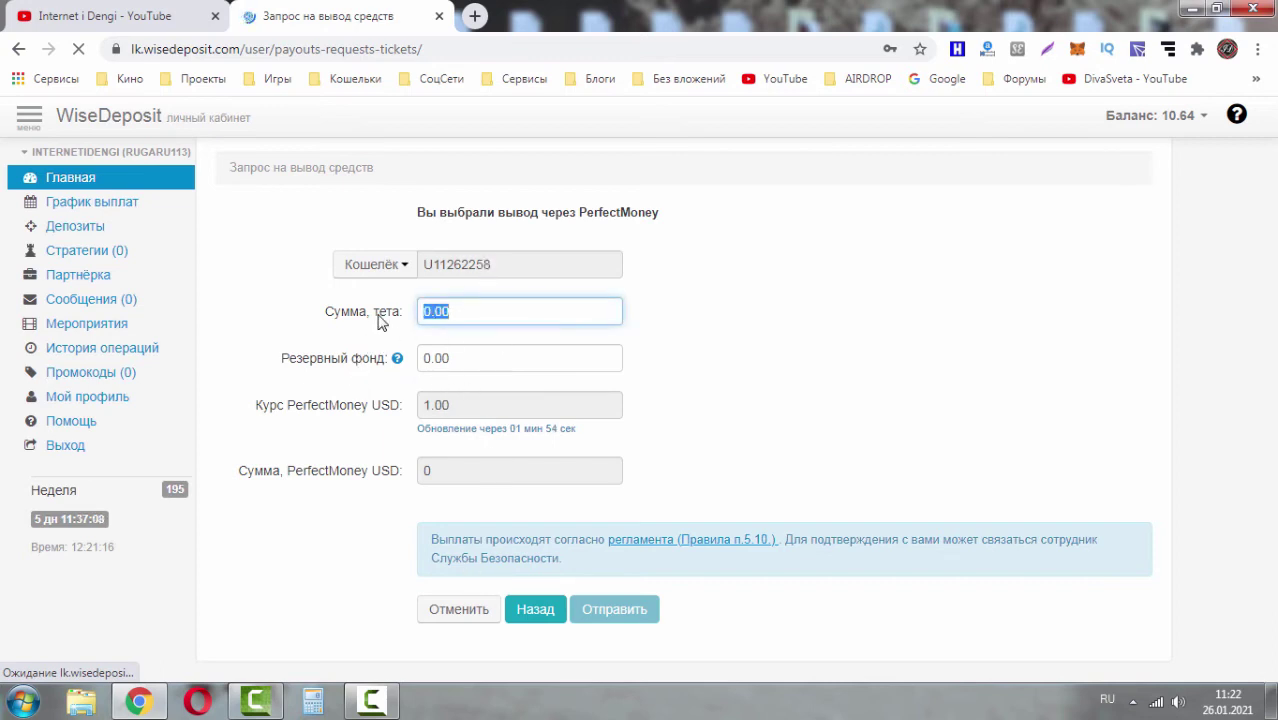
{"action": "type", "text": "10.64"}
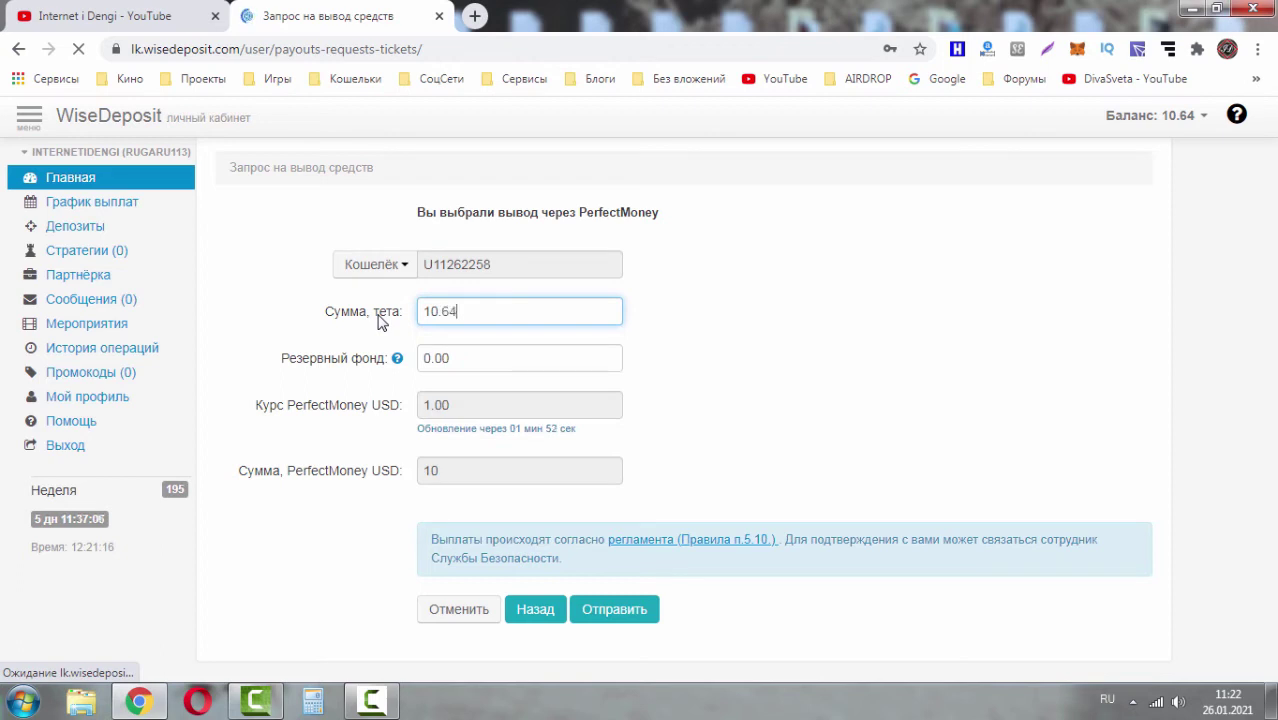
{"action": "left_click", "coordinate": [720, 330]}
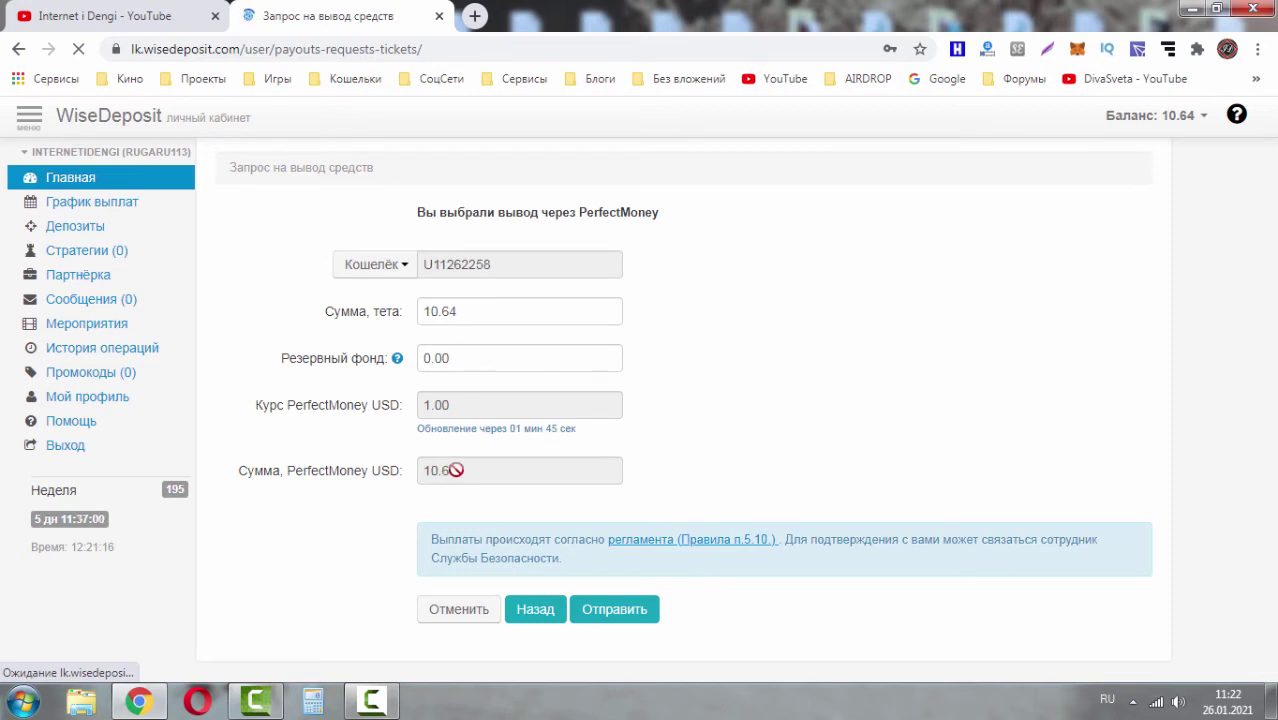
{"action": "left_click", "coordinate": [633, 622]}
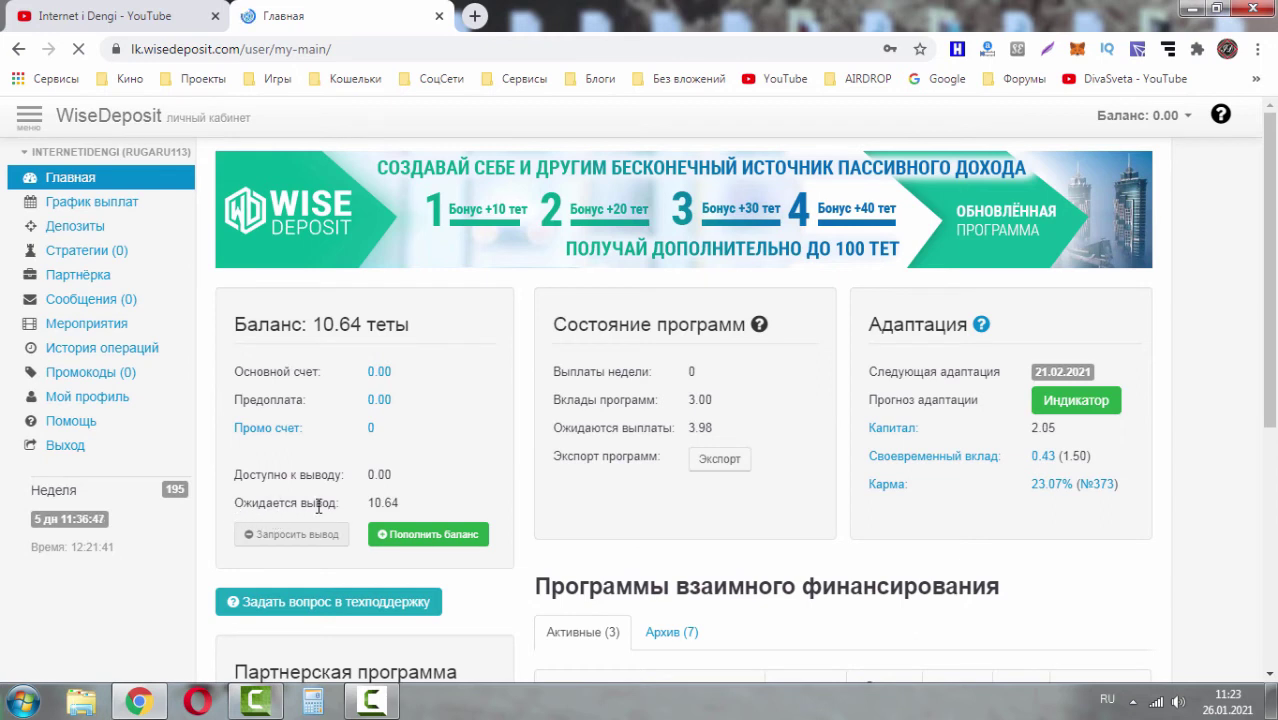
Scroll the Главная dashboard to confirm main, prepaid and withdrawable balances all read 0.00.
{"action": "mouse_move", "coordinate": [384, 503]}
{"action": "scroll", "coordinate": [607, 450], "scroll_direction": "down", "scroll_amount": 2}
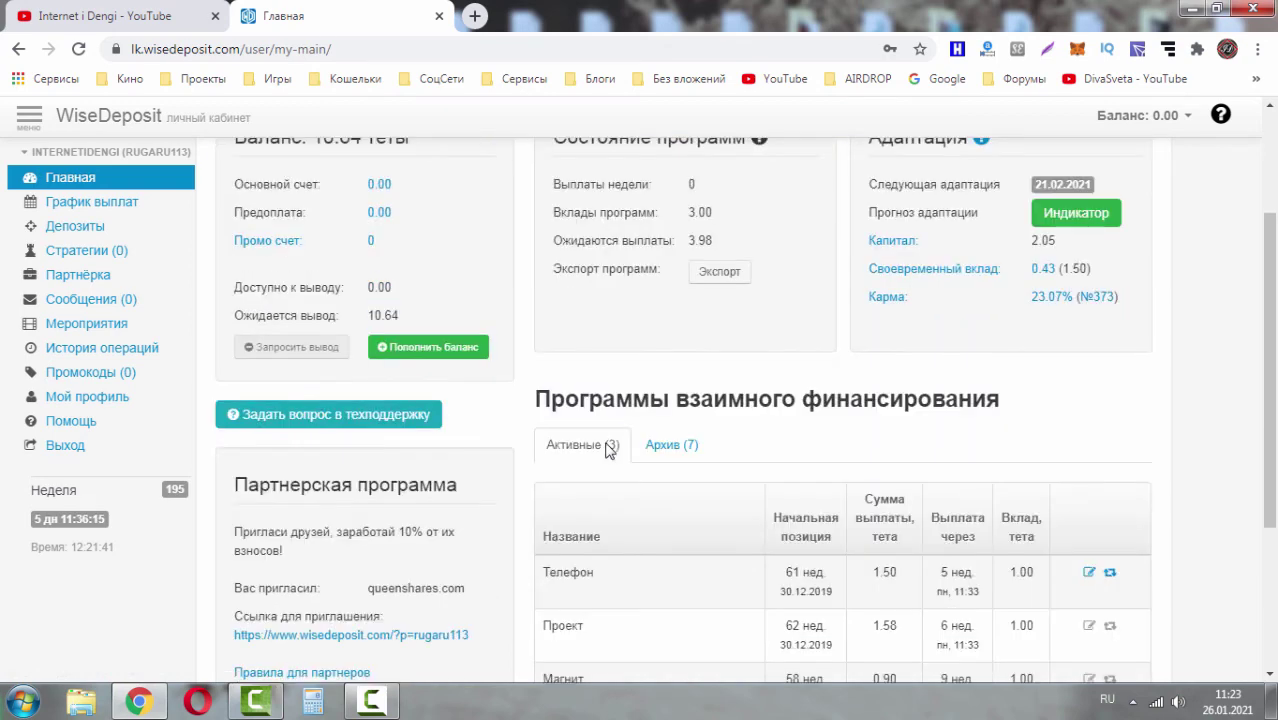
{"action": "scroll", "coordinate": [557, 398], "scroll_direction": "down", "scroll_amount": 1}
{"action": "scroll", "coordinate": [592, 500], "scroll_direction": "up", "scroll_amount": 3}
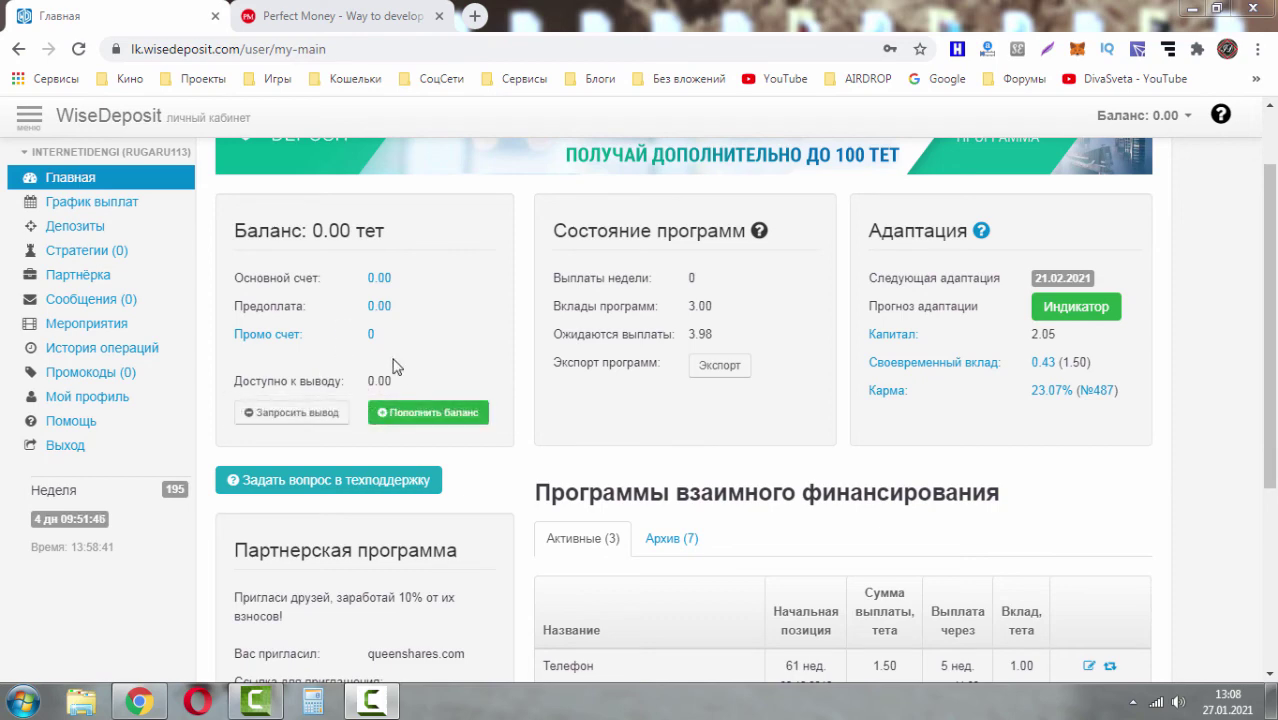
{"action": "left_click", "coordinate": [379, 10]}
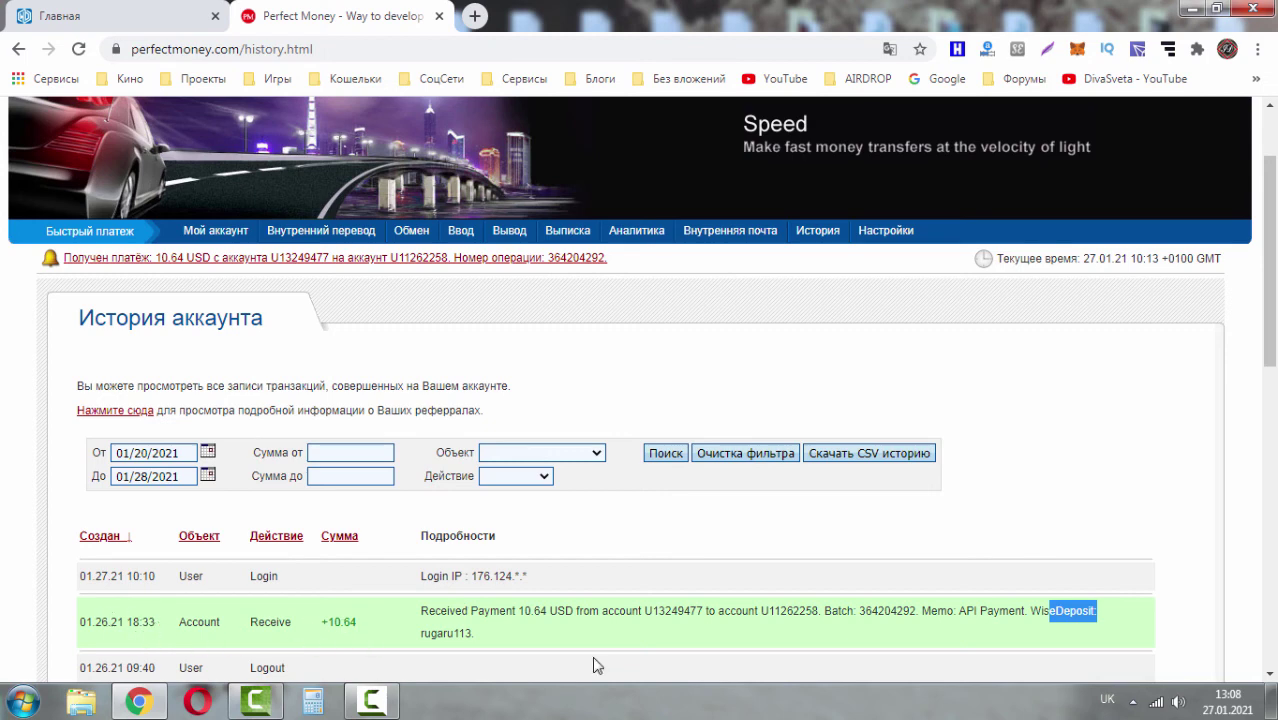
{"action": "left_click", "coordinate": [1097, 616]}
{"action": "left_click_drag", "start_coordinate": [1098, 617], "coordinate": [1034, 614]}
{"action": "left_click", "coordinate": [90, 12]}
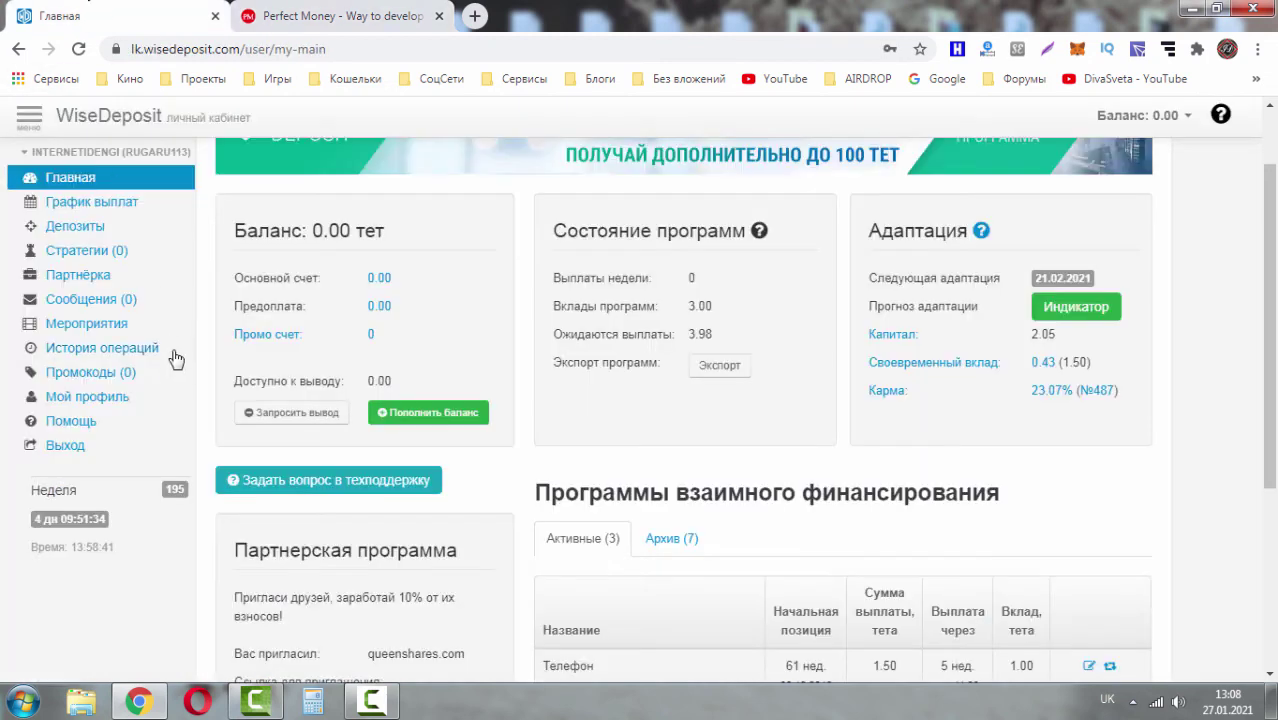